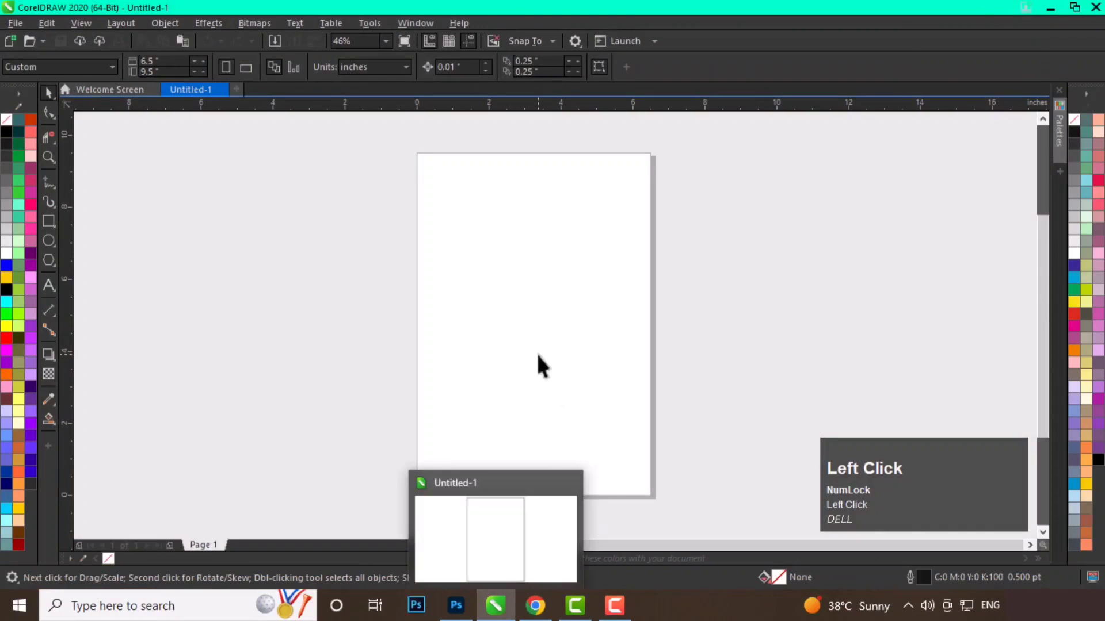
Draw a six-sided polygon about 3.4 by 3.9 inches on the page.
left_click(51, 264)
left_click_drag(471, 256, 601, 397)
key("space")
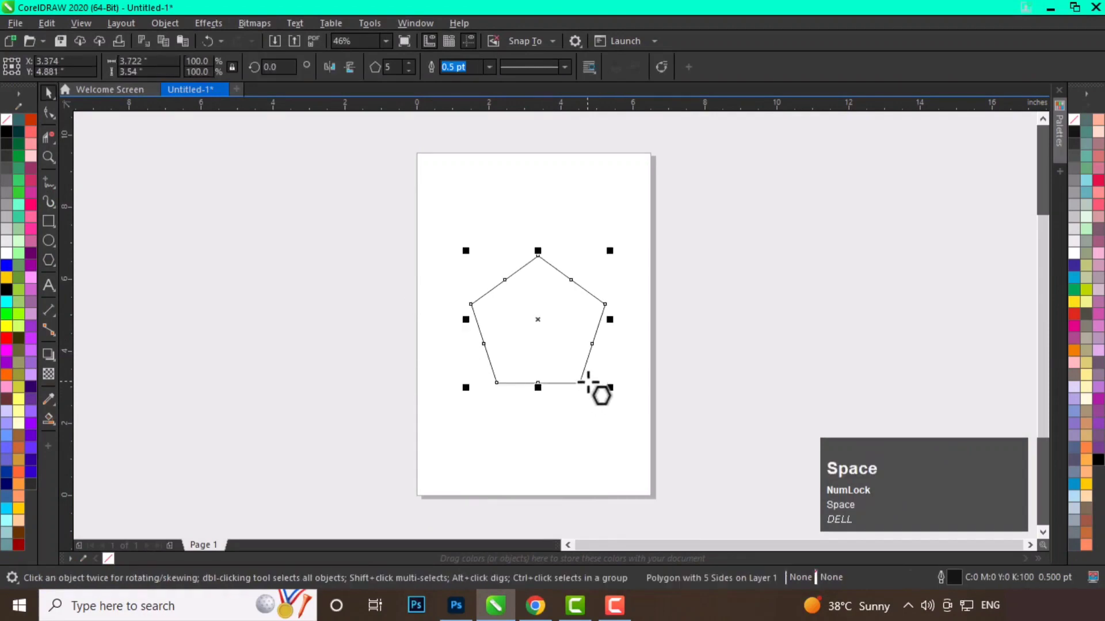
left_click(411, 63)
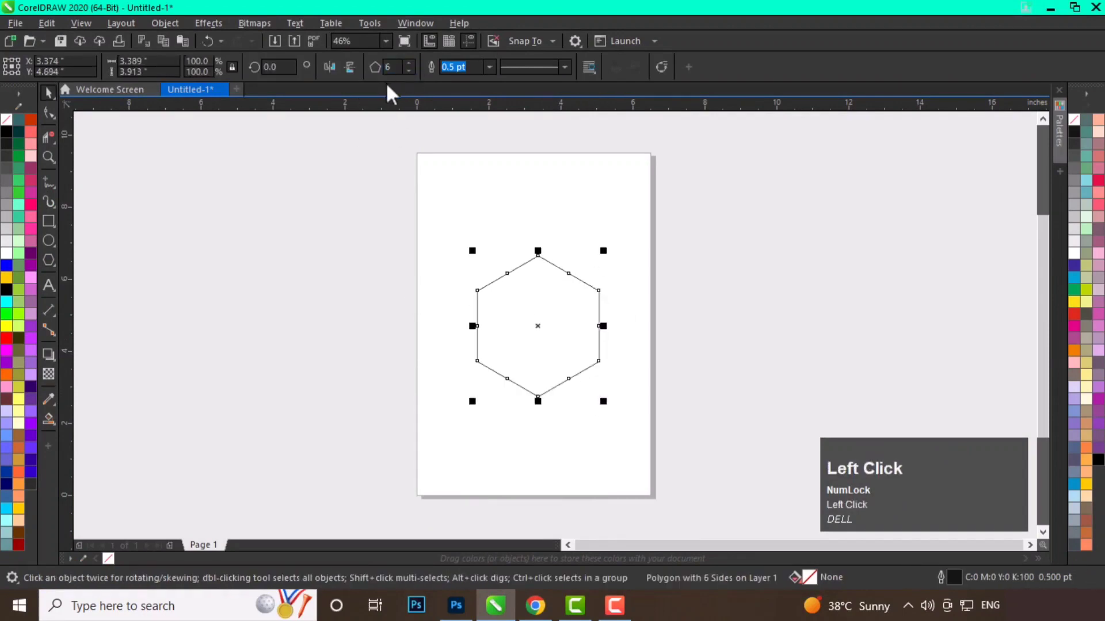
left_click(452, 184)
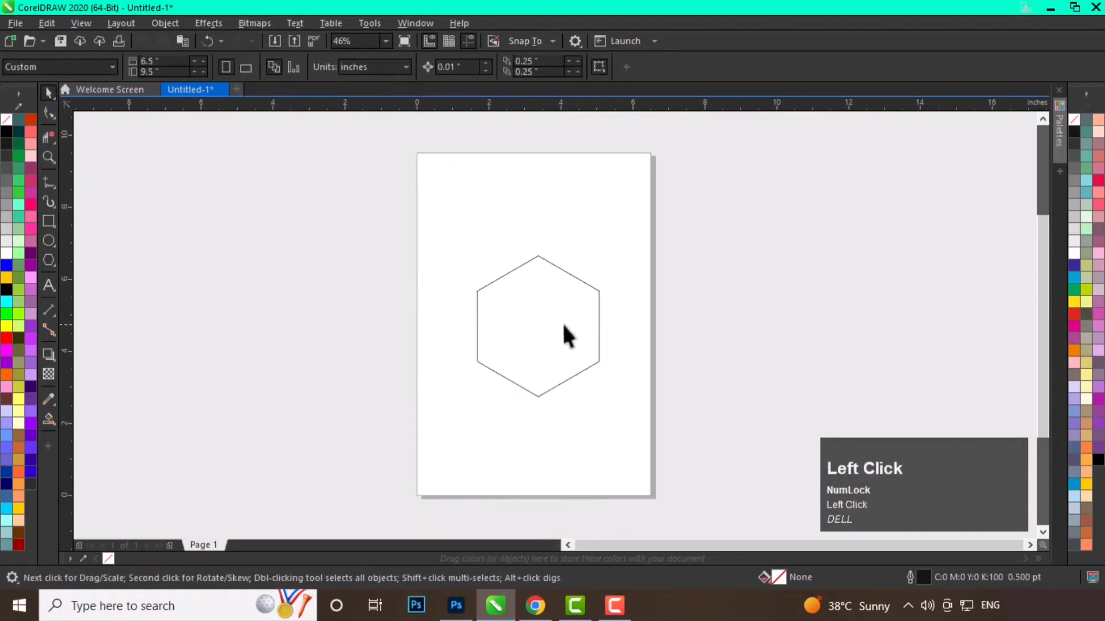
Center the hexagon on the page.
left_click(540, 307)
key("p")
left_click(512, 303)
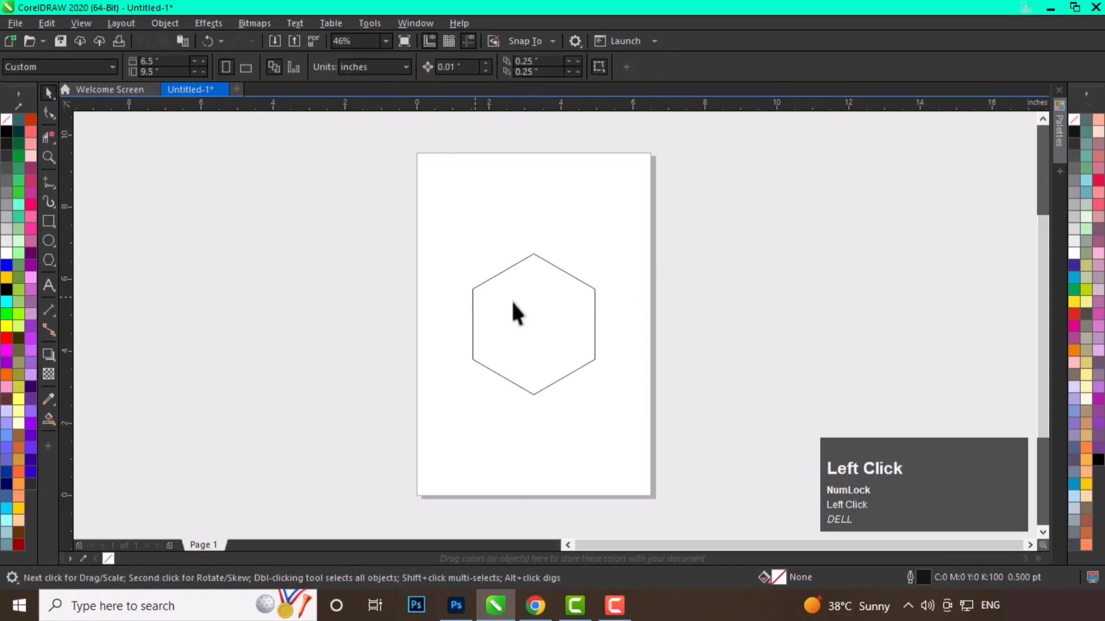
Draw a rectangle from the hexagon's top vertex down to its bottom vertex, covering its left half.
left_click(54, 226)
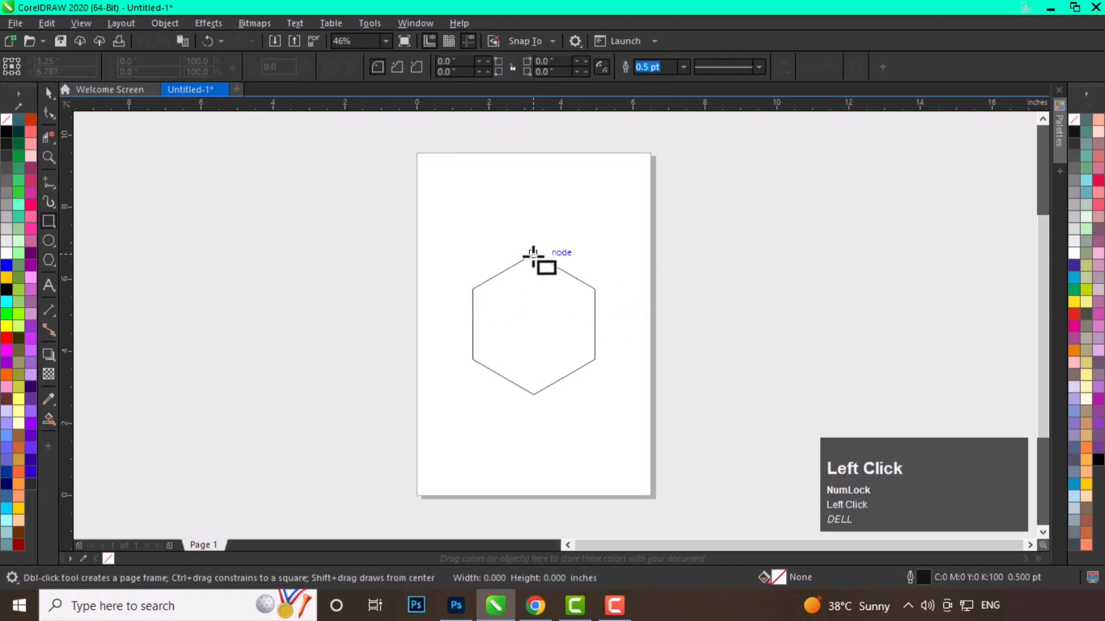
left_click_drag(533, 256, 534, 403)
key("space")
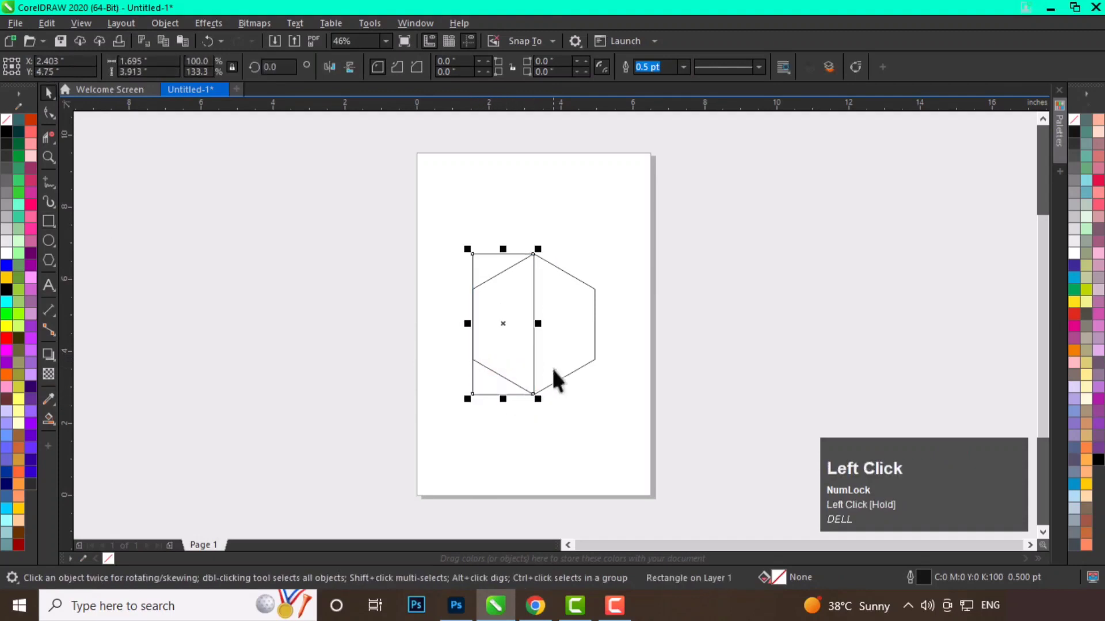
Round the rectangle's top-left corner with the Shape tool.
scroll(552, 368, "up", 4)
left_click(50, 113)
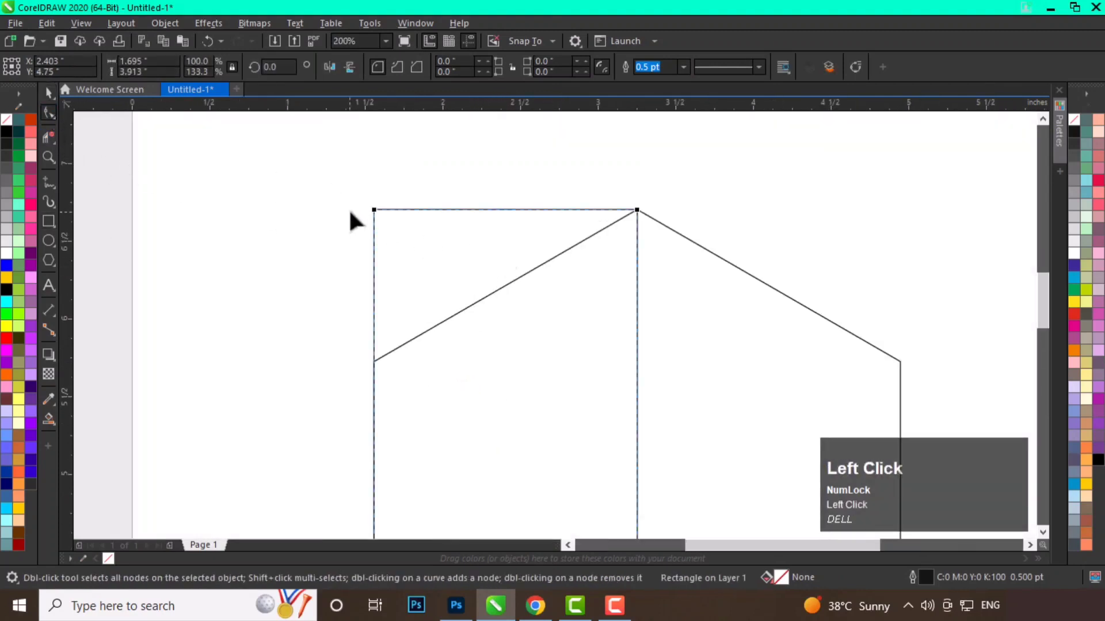
left_click_drag(375, 211, 558, 337)
key("space")
left_click(534, 174)
scroll(369, 300, "up", 2)
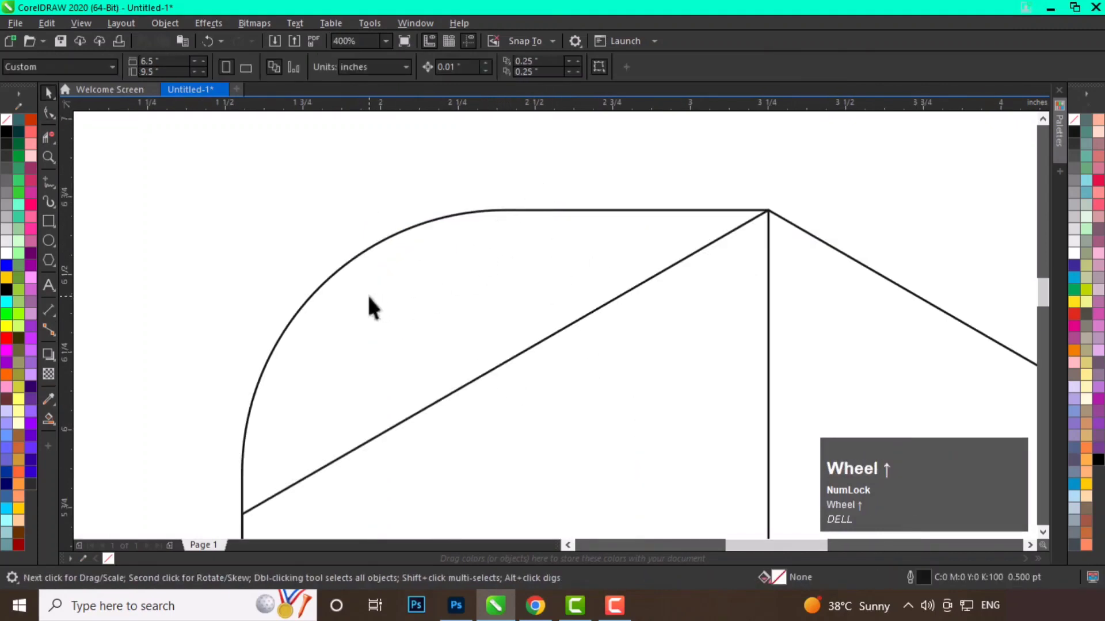
Duplicate the rounded rectangle and place the copy shifted right over the hexagon's center.
left_click(362, 310)
left_click_drag(331, 314, 733, 257)
right_click(648, 333)
scroll(701, 321, "up", 2)
scroll(739, 254, "up", 4)
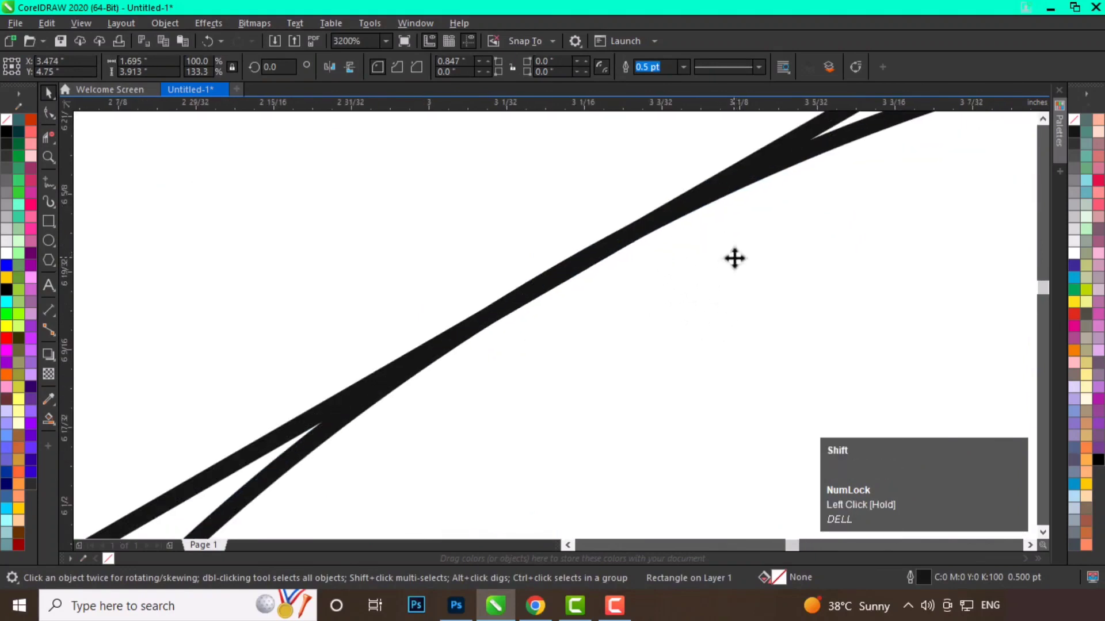
scroll(612, 212, "down", 3)
scroll(610, 198, "down", 1)
middle_click(582, 190)
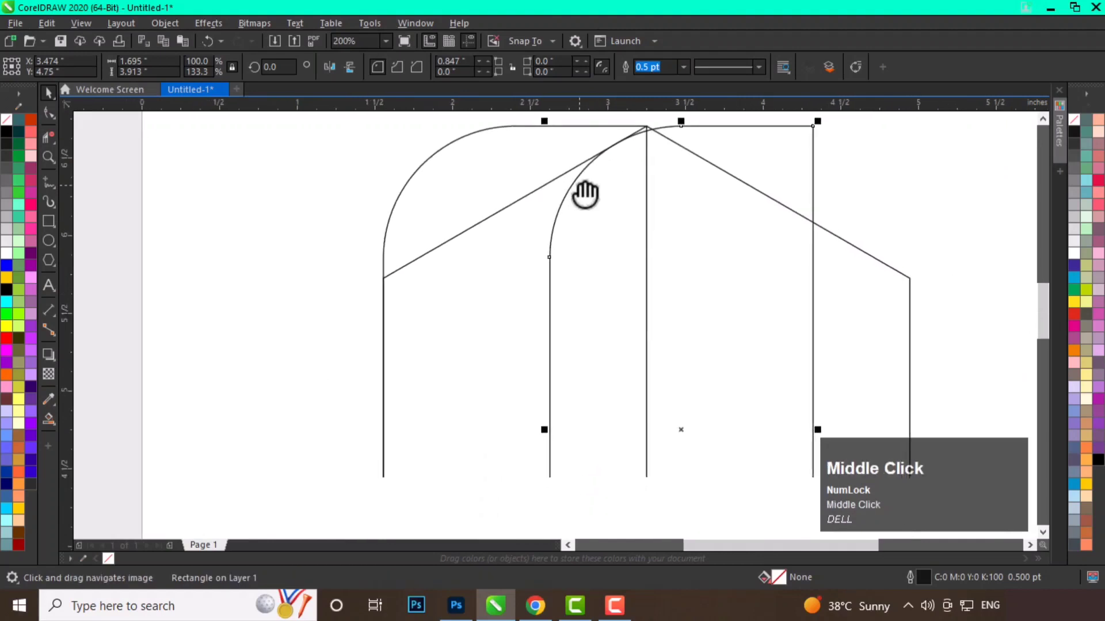
scroll(546, 181, "down", 1)
Smart Fill the two regions of the left strip between the rounded rectangles and the hexagon edges.
left_click(49, 420)
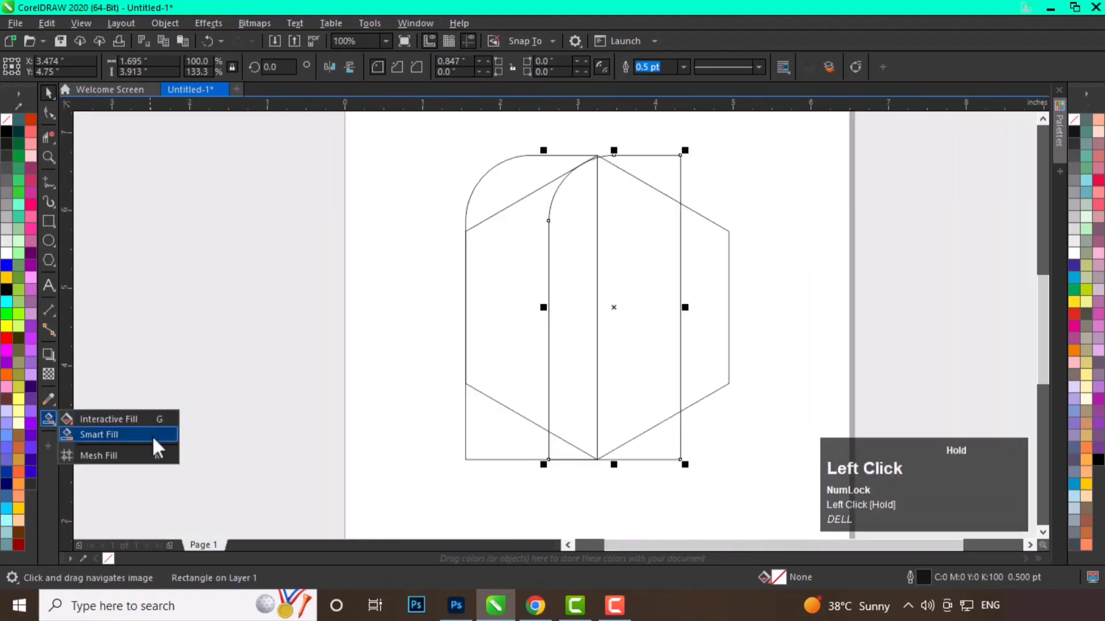
left_click(155, 441)
left_click(519, 180)
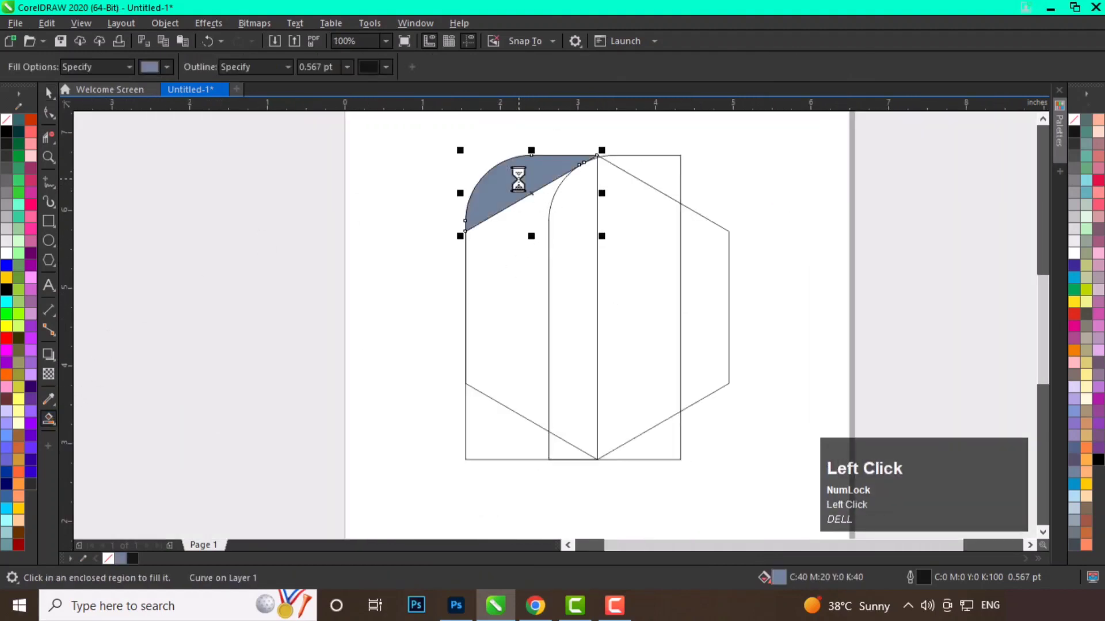
left_click(505, 265)
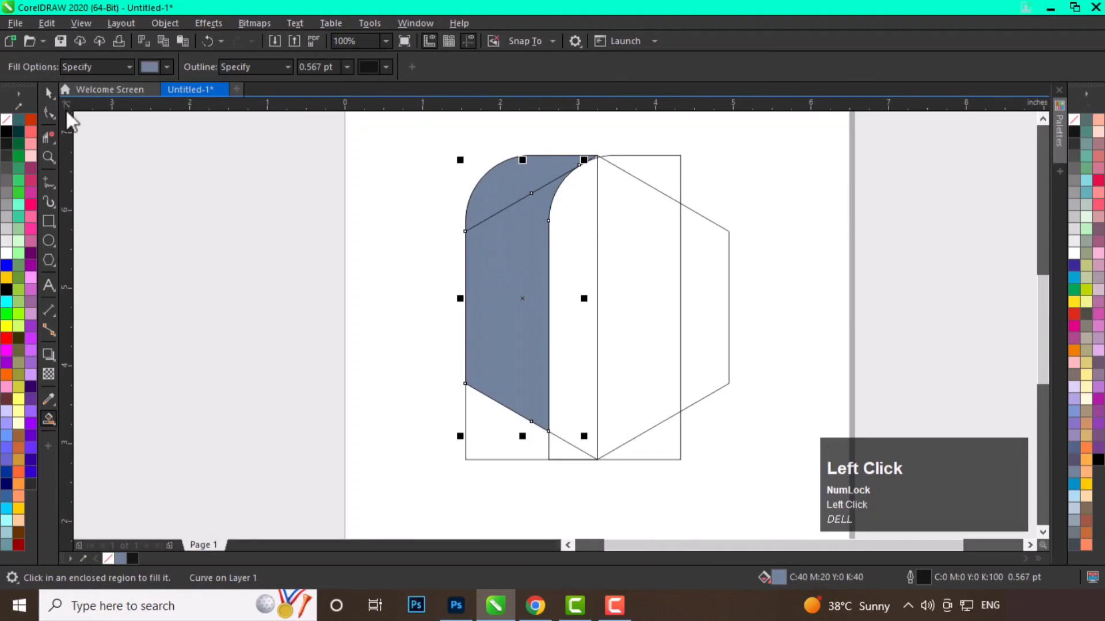
Select both filled pieces and weld them into one shape.
left_click(49, 93)
left_click(512, 270)
left_click(539, 165, "shift")
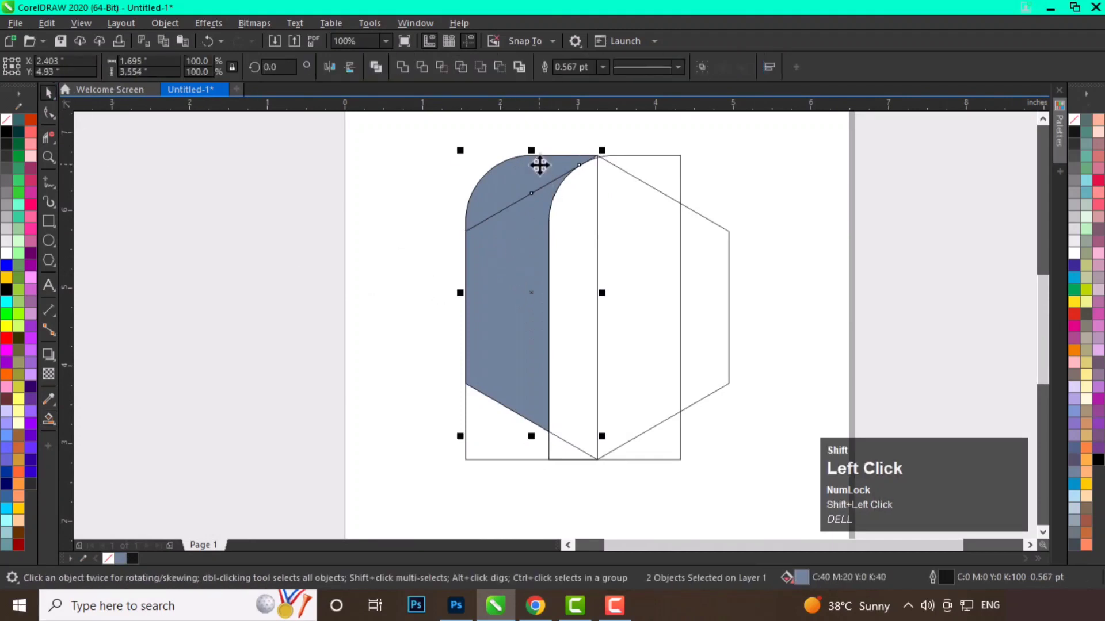
left_click(403, 67)
left_click(390, 242)
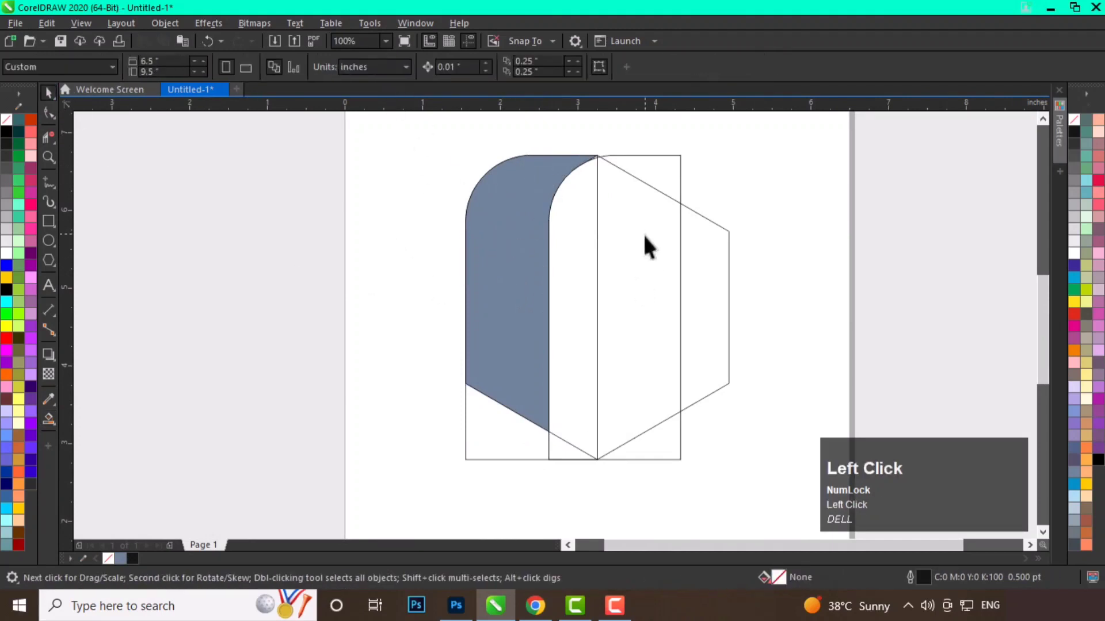
Delete the plain rectangle and the copied rounded rectangle, keeping the filled shape and hexagon.
right_click(646, 246)
left_click(680, 257)
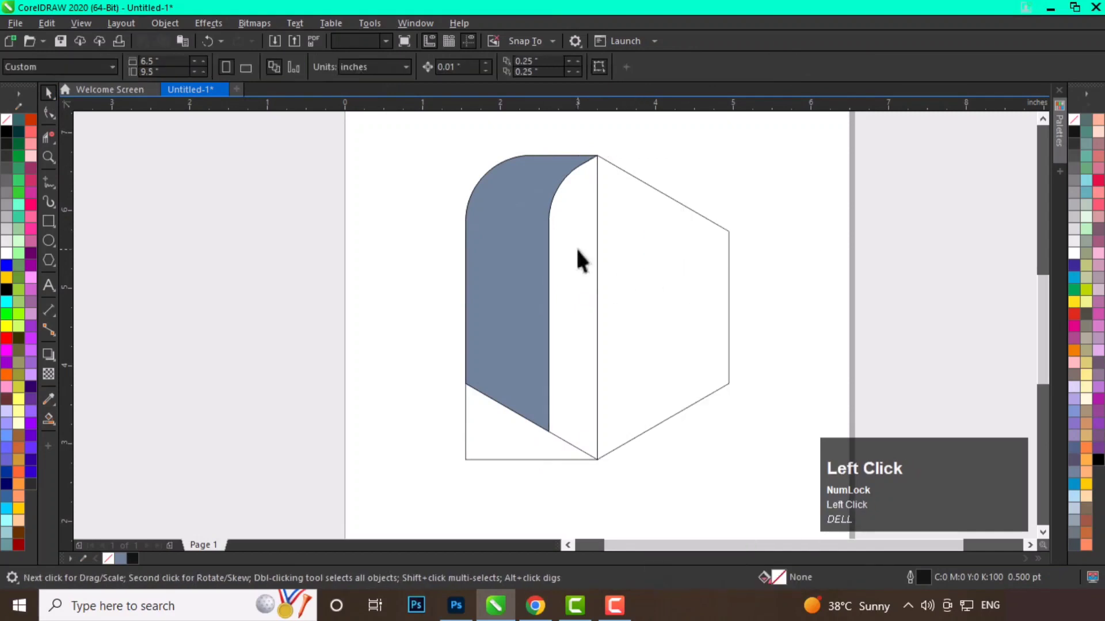
left_click_drag(581, 259, 796, 282)
right_click(796, 281)
left_click(834, 266)
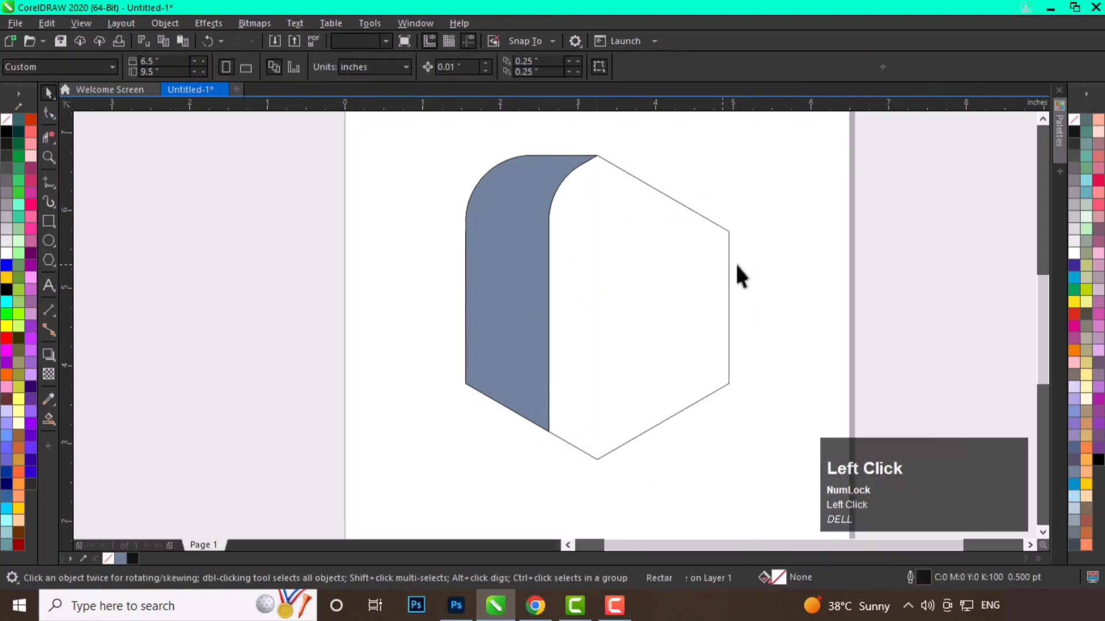
Rotate a copy of the filled band 60° around the hexagon's center.
left_click(506, 296)
left_click(523, 302)
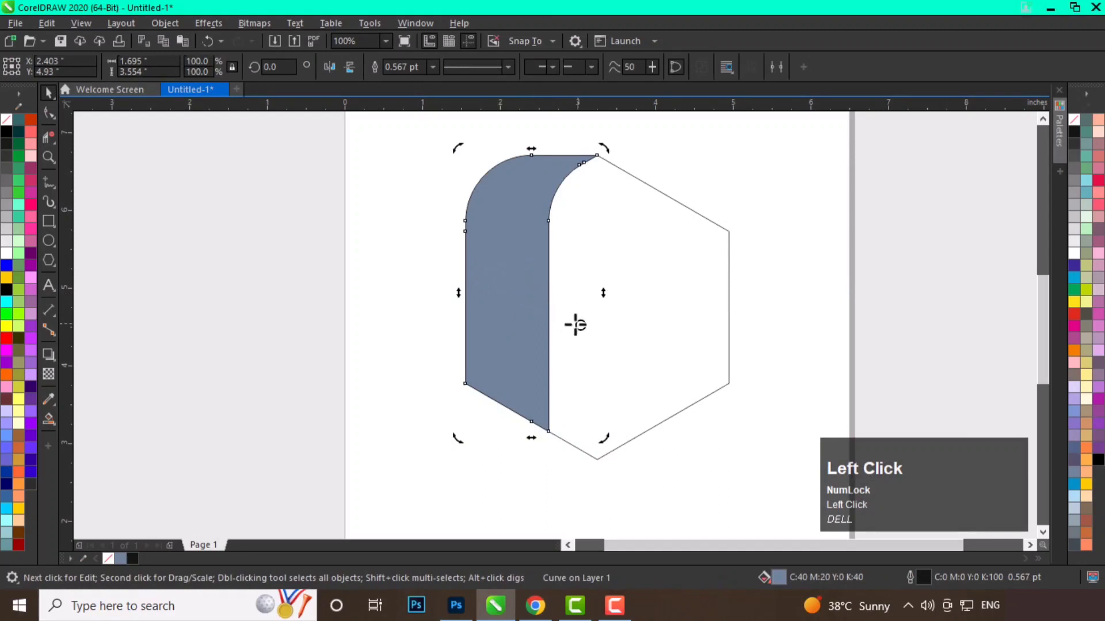
left_click_drag(576, 325, 607, 311)
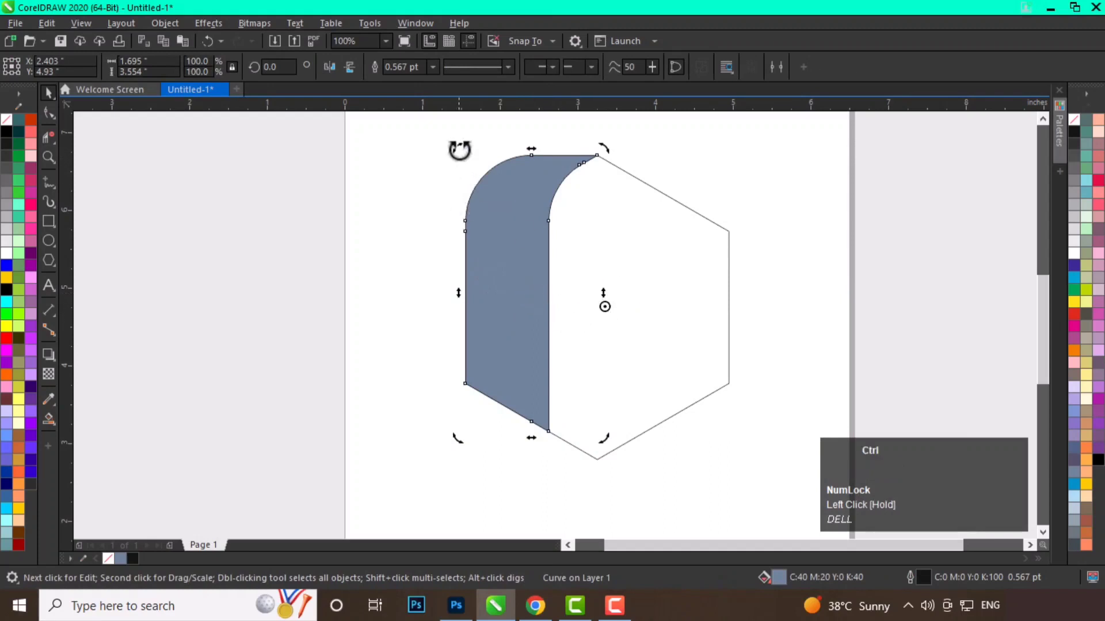
left_click_drag(456, 148, 448, 348)
right_click(448, 348)
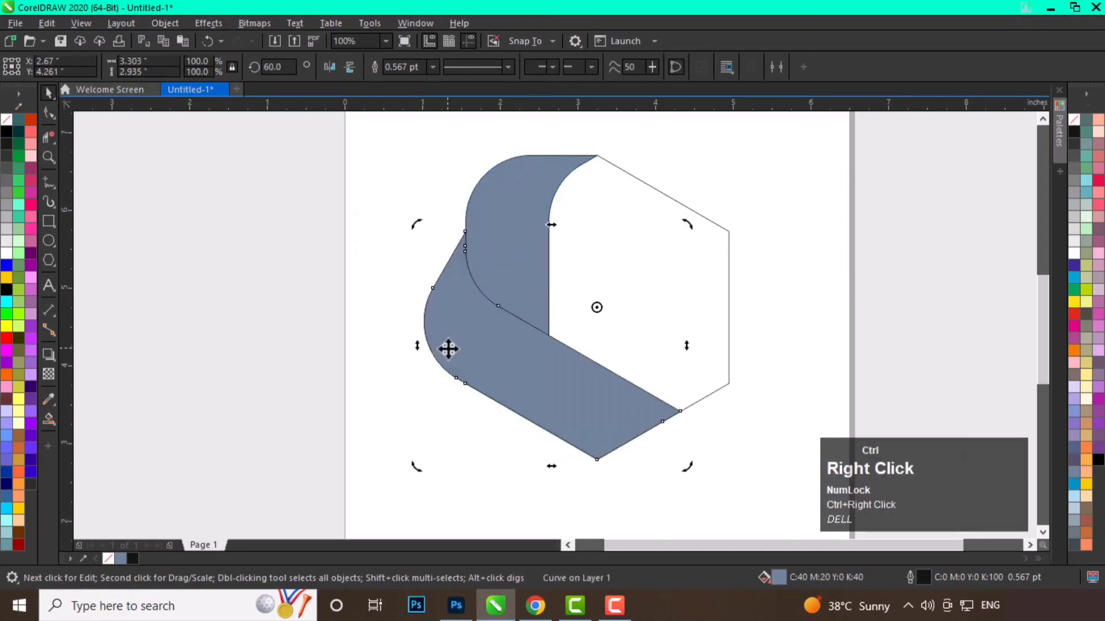
left_click(365, 385)
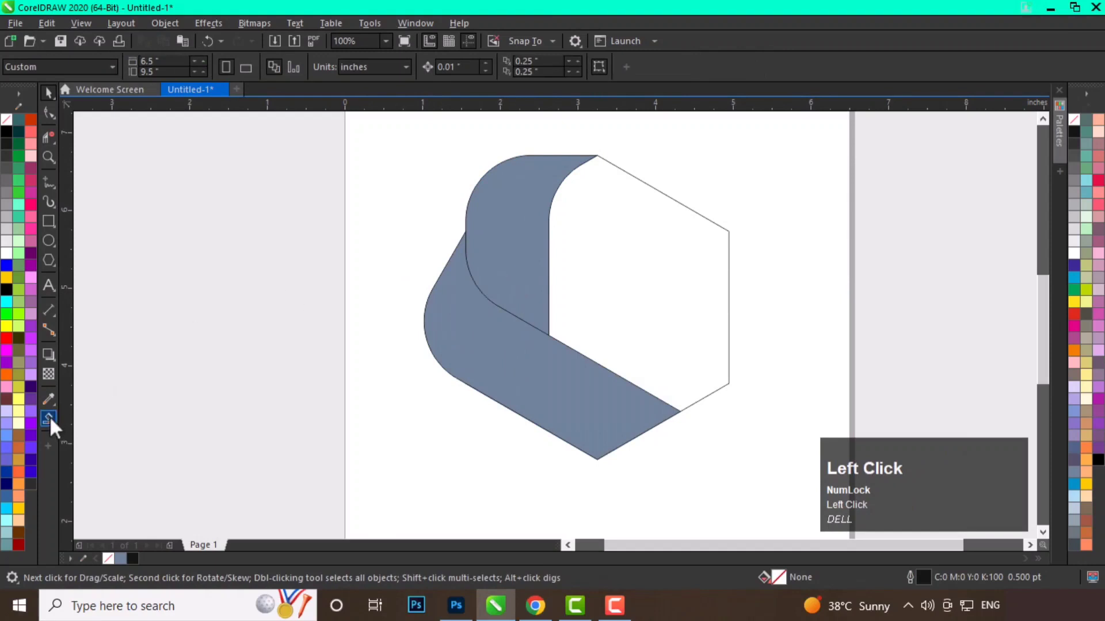
Select both bands and remove their fill.
left_click(49, 416)
key("space")
left_click(525, 266)
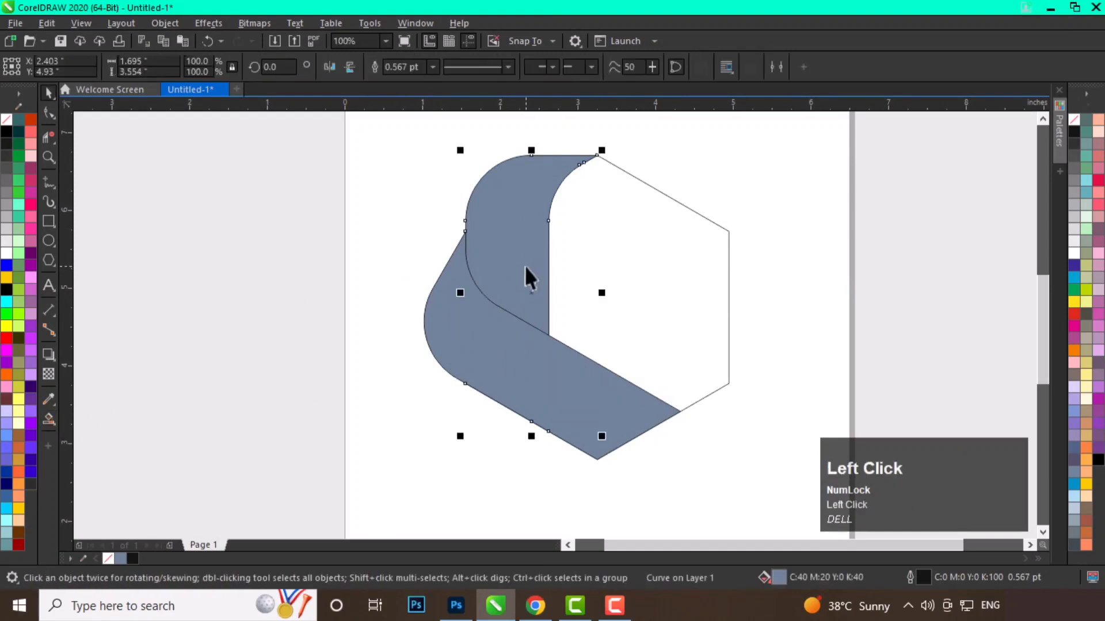
left_click(488, 327, "shift")
left_click(1074, 119)
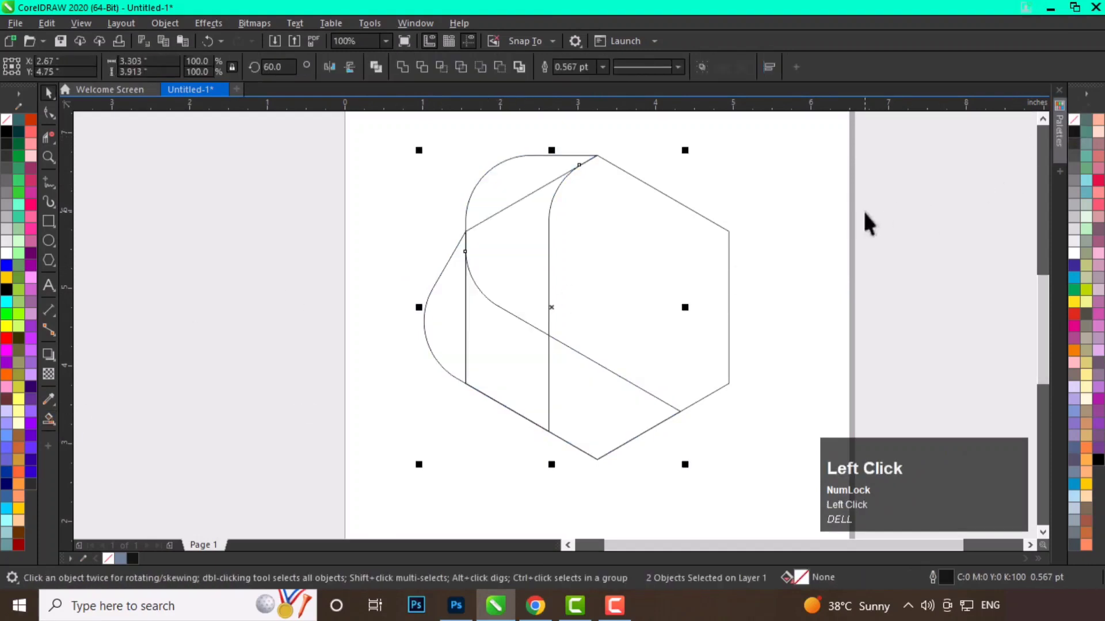
Smart Fill the two regions forming the upper band where the outlines overlap.
left_click(589, 261)
key("space")
left_click(535, 237)
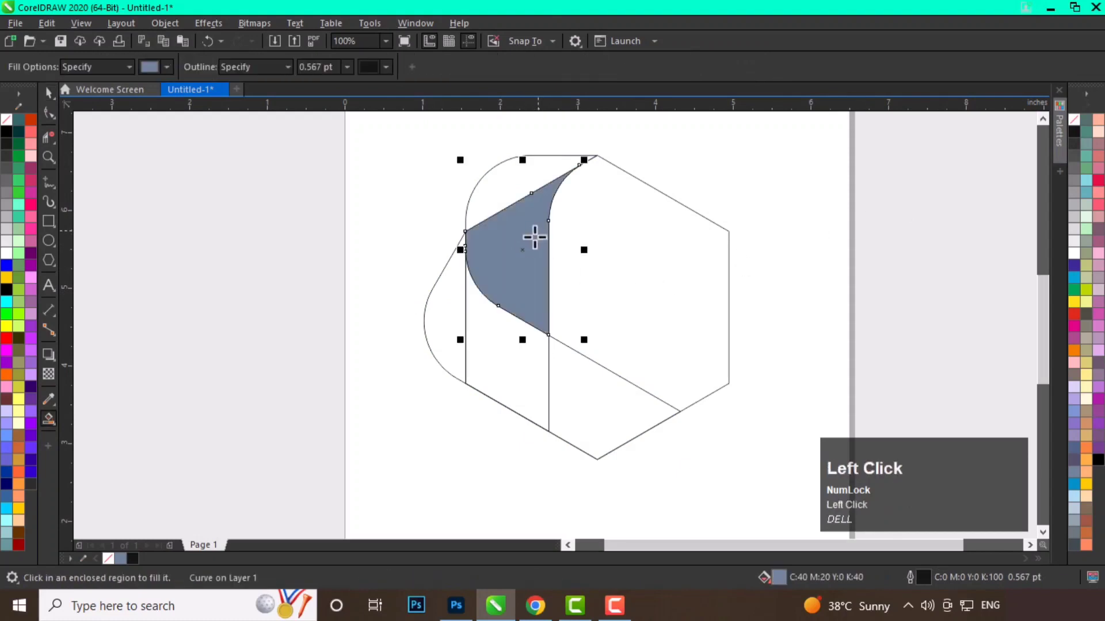
left_click(511, 185)
Weld the two newly filled regions into a single band.
key("space")
left_click(501, 244, "shift")
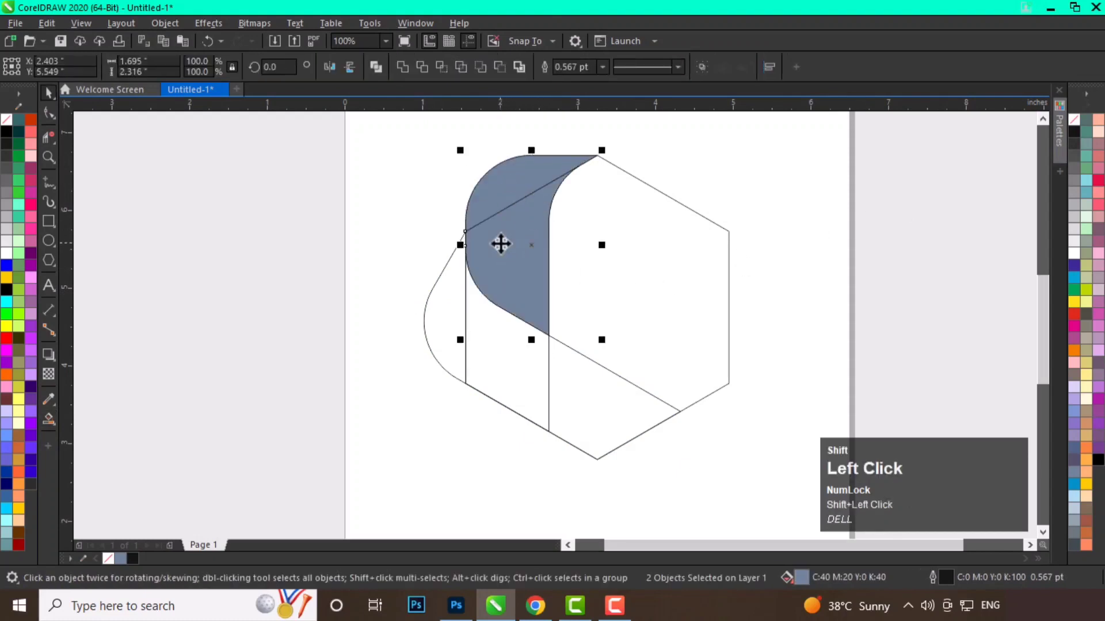
left_click(403, 67)
left_click(397, 173)
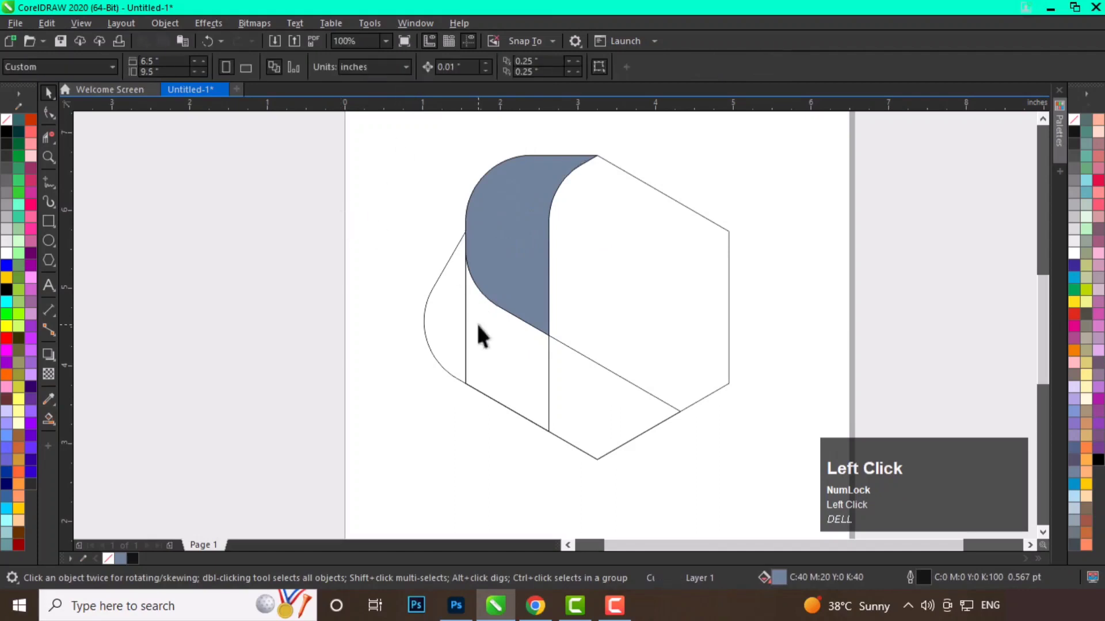
Delete the two unfilled outline shapes.
left_click_drag(500, 340, 327, 436)
left_click(435, 430, "shift")
right_click(412, 424)
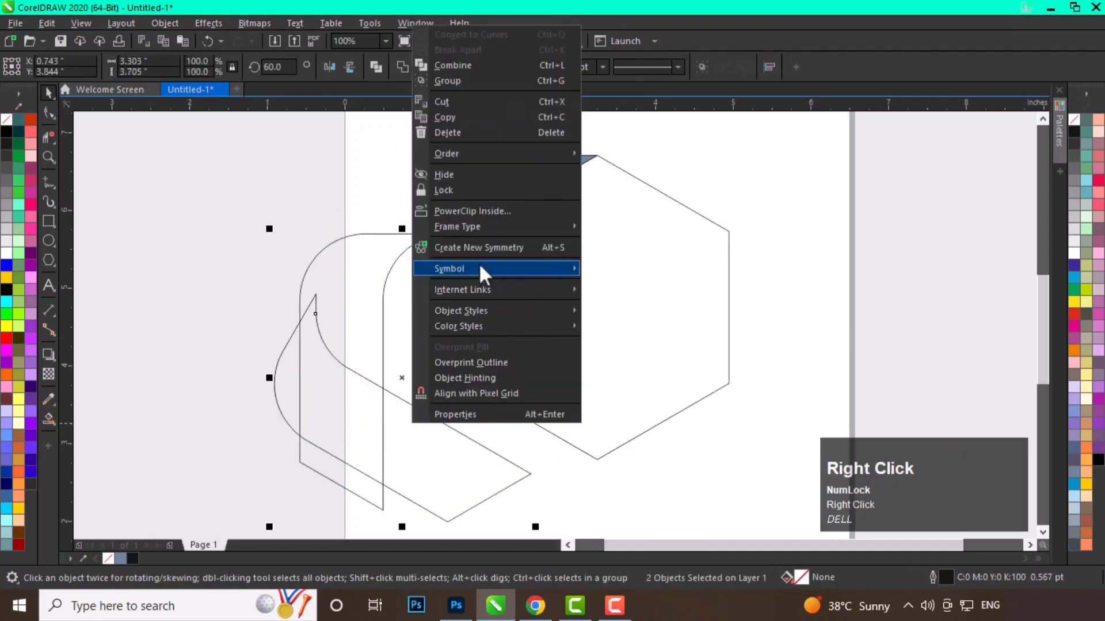
left_click(459, 134)
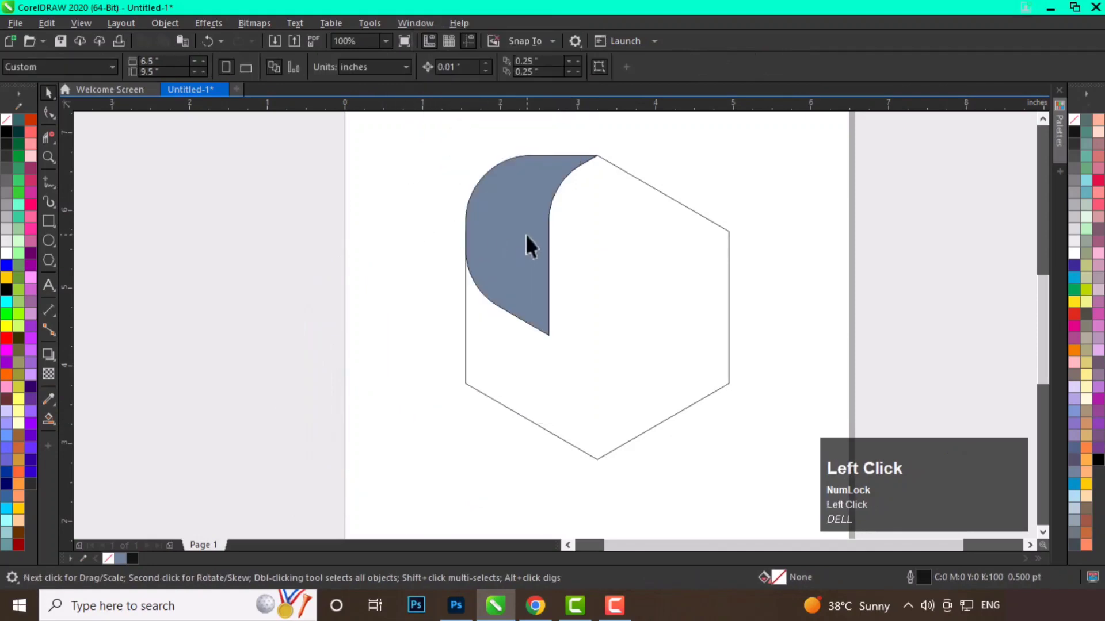
Rotate a copy of the filled band 60° around the hexagon's center.
left_click(527, 242)
left_click(529, 246)
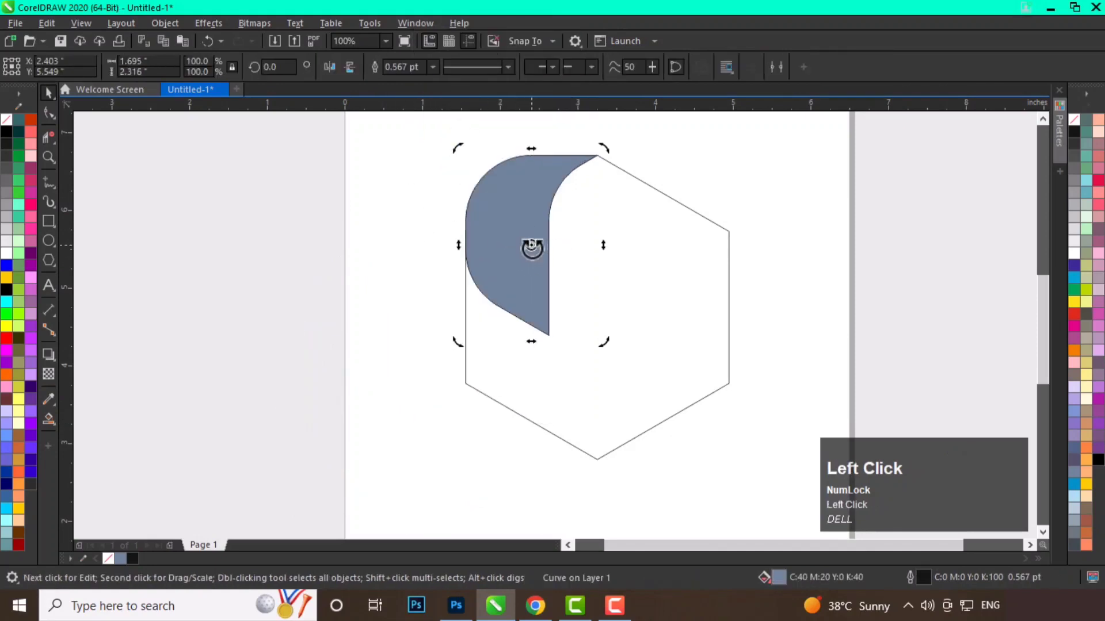
left_click_drag(532, 248, 604, 311)
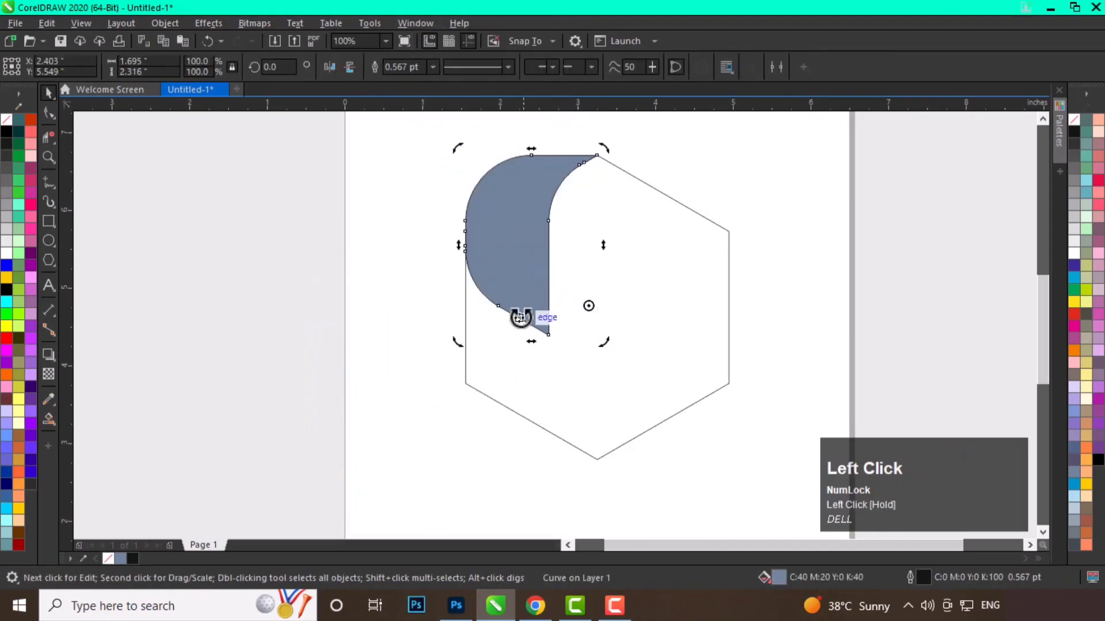
left_click(506, 273)
left_click(503, 231)
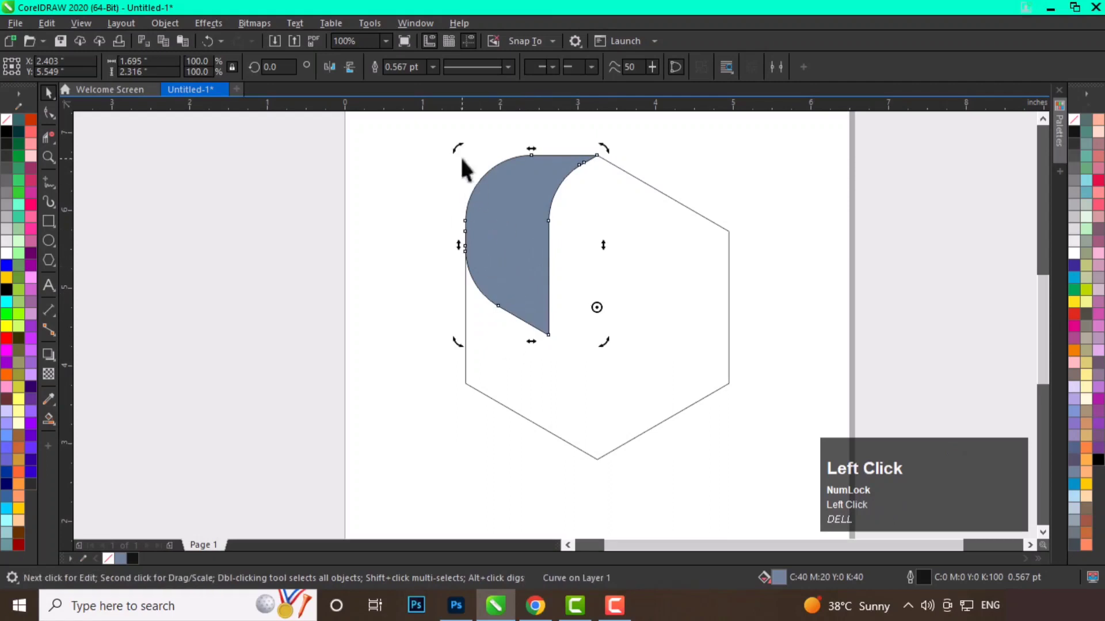
left_click_drag(458, 147, 452, 335)
right_click(453, 335)
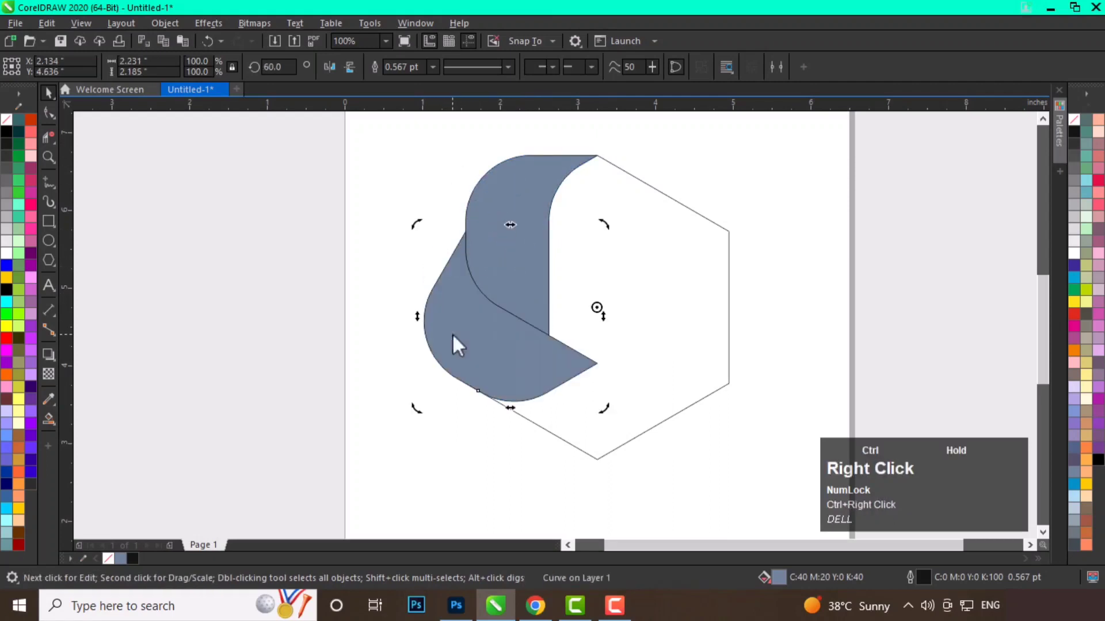
Repeat the rotated duplicate four more times to complete the six-band ring.
key("ctrl+d")
key("ctrl+d")
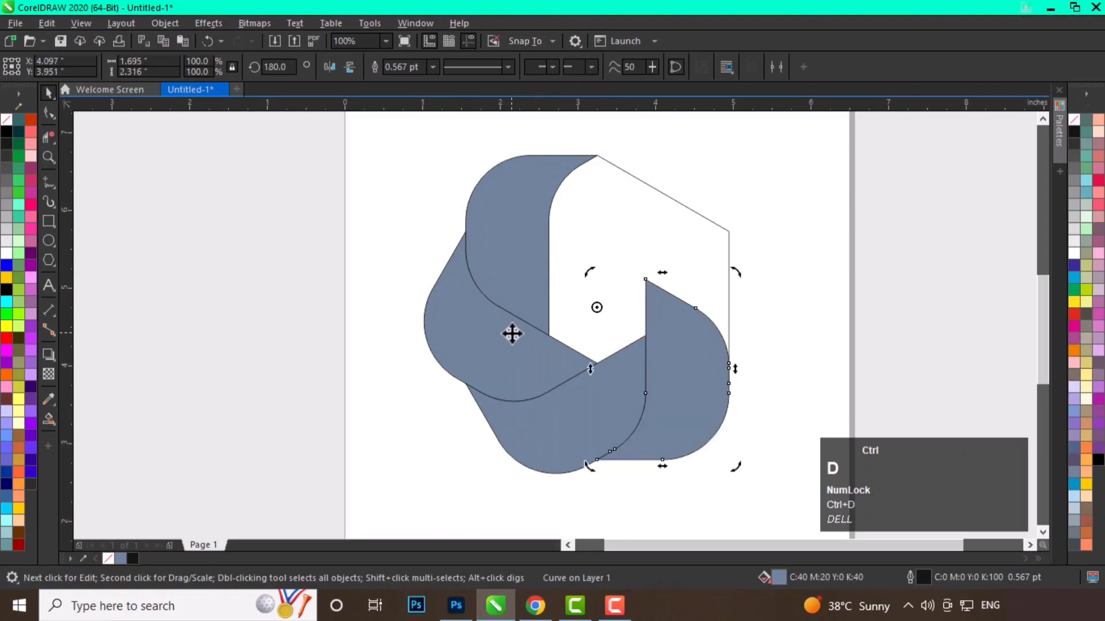
key("ctrl+d")
key("ctrl+d")
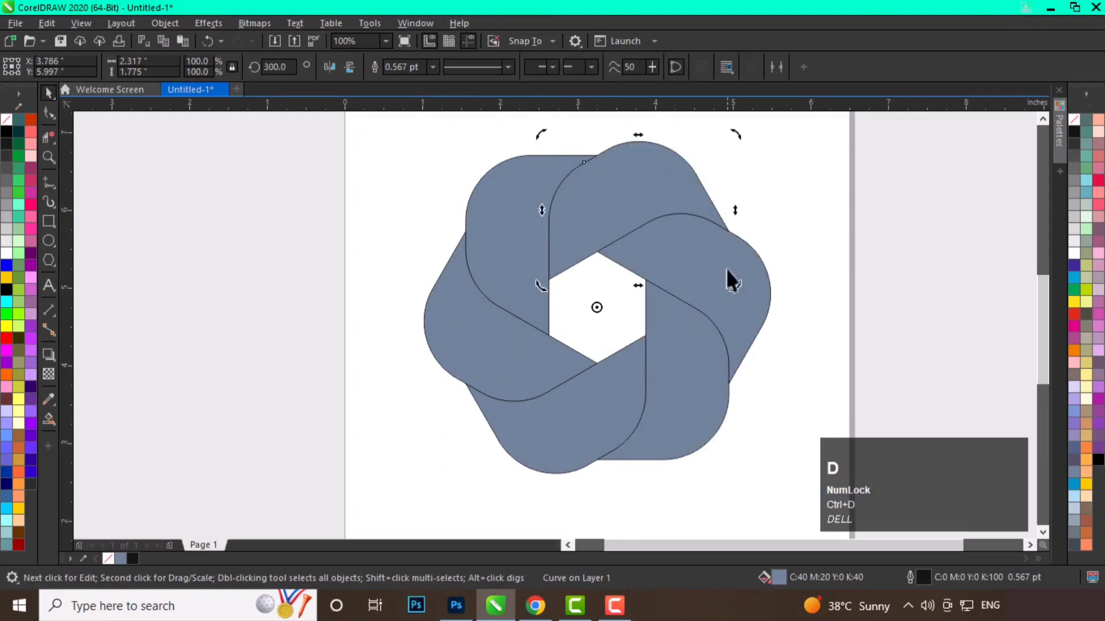
Select and delete the hexagon outline.
left_click(779, 229)
left_click_drag(644, 306, 277, 324)
key("Delete")
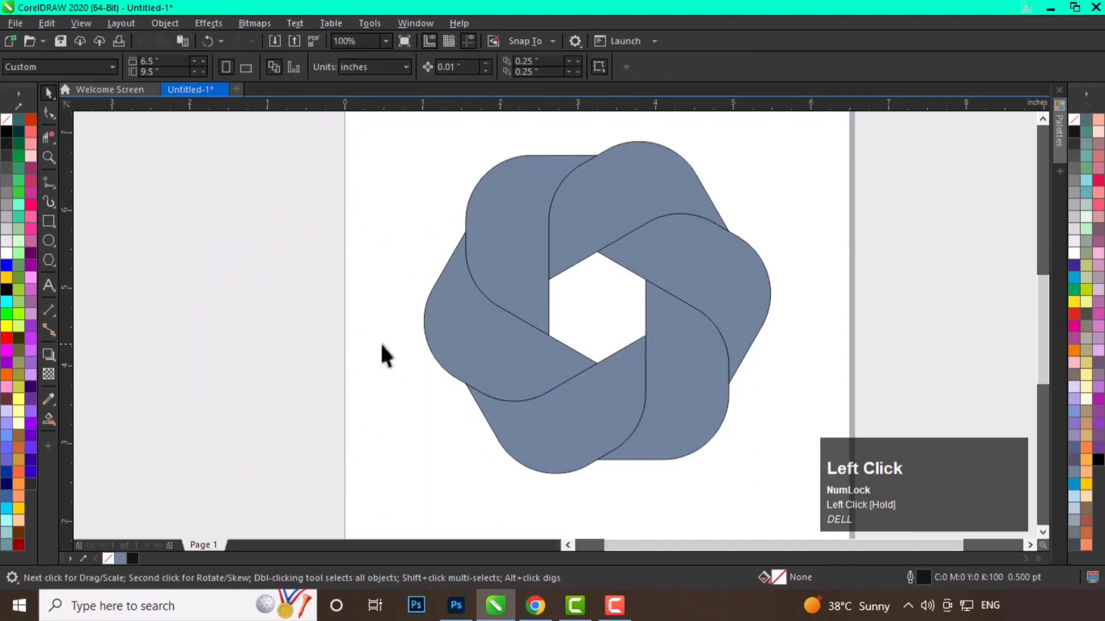
left_click(388, 123)
left_click_drag(770, 492, 771, 493)
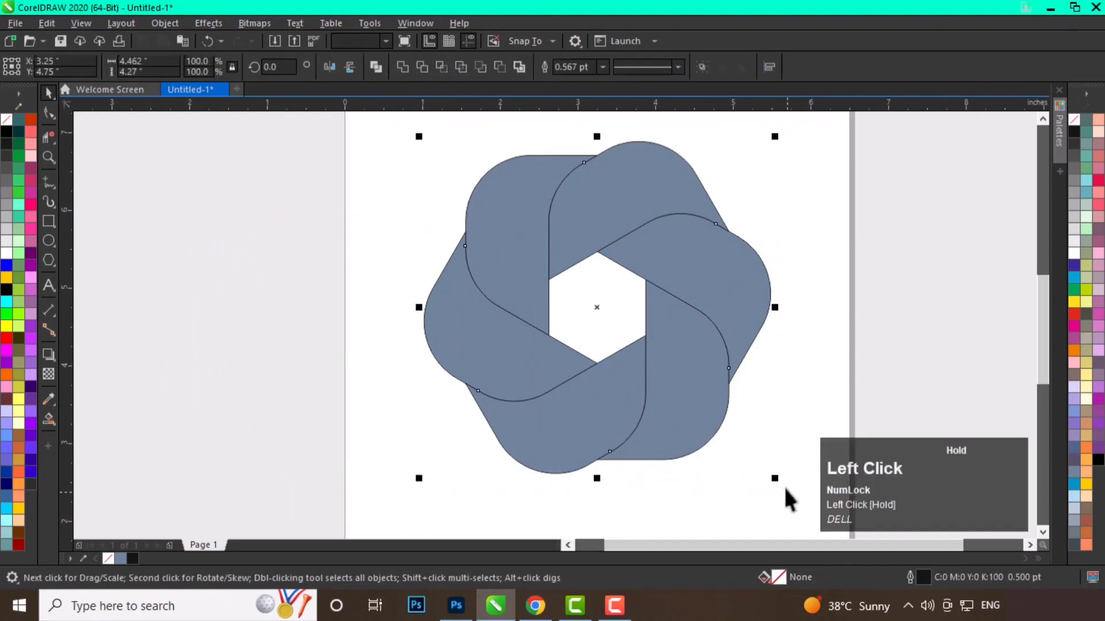
middle_click(794, 319)
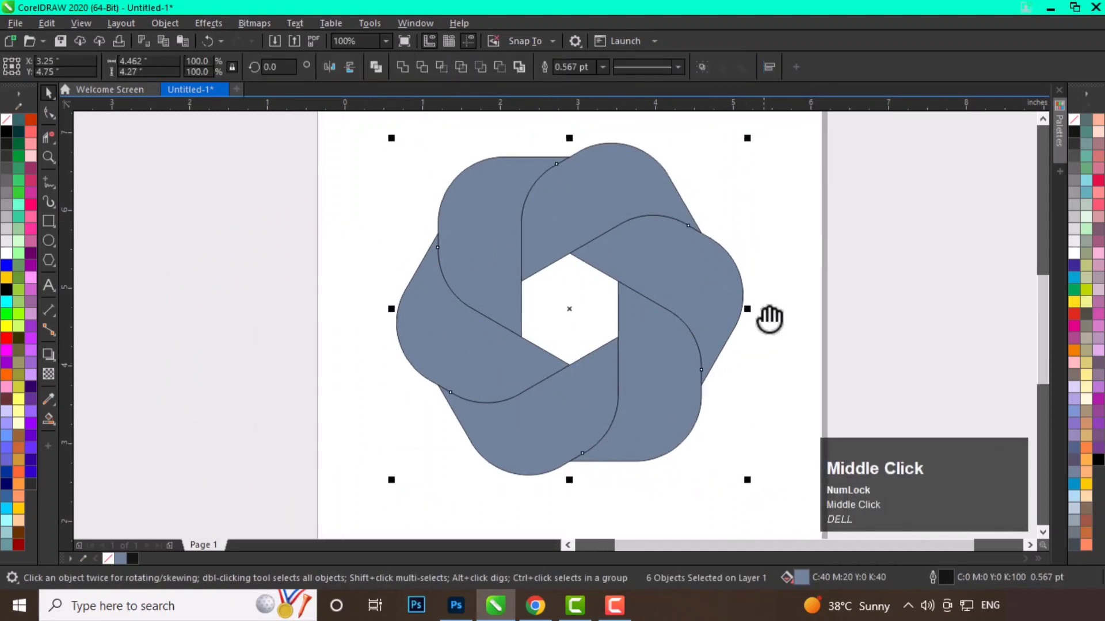
left_click(799, 294)
Apply a red linear fountain fill across the top band with the Interactive Fill tool.
left_click(49, 419)
scroll(619, 200, "up", 2)
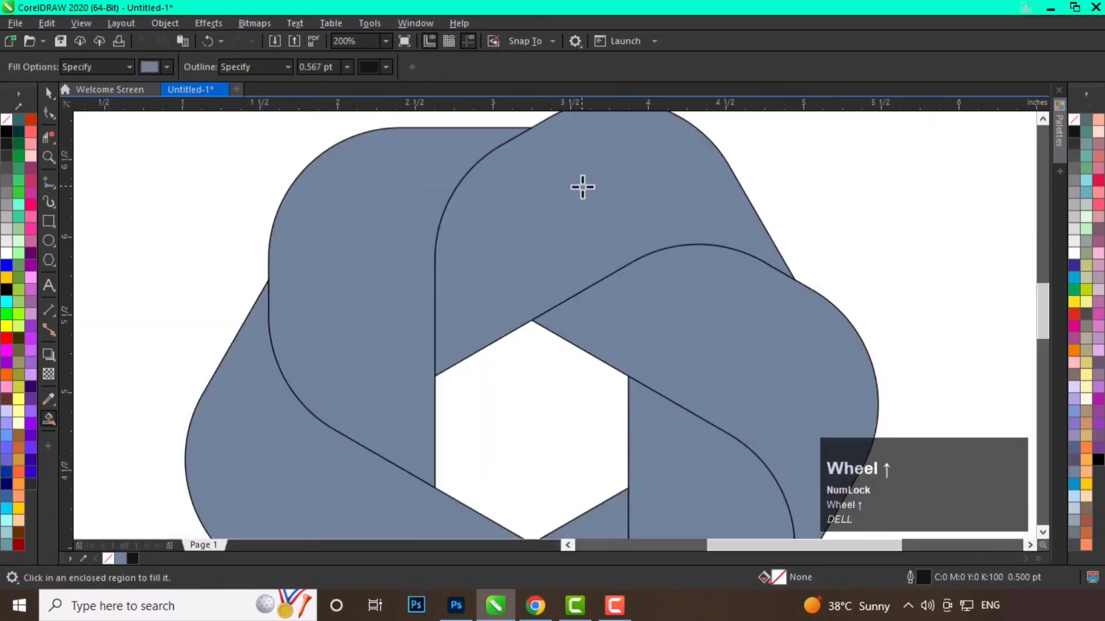
middle_click(582, 188)
left_click(51, 419)
left_click_drag(48, 419, 112, 419)
left_click(643, 193)
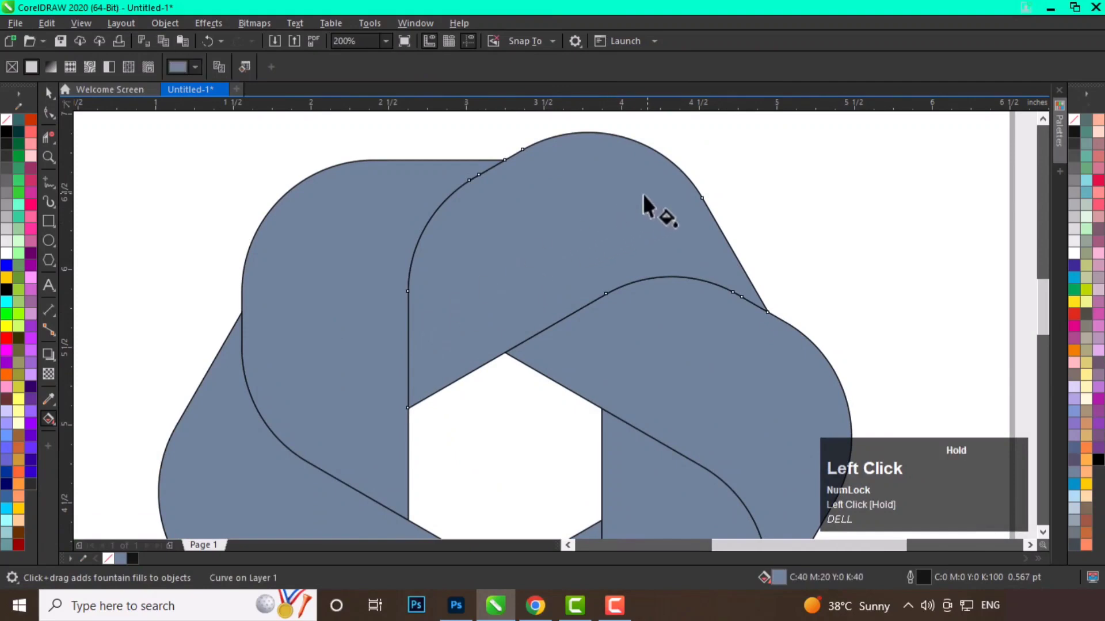
left_click_drag(435, 323, 685, 183)
left_click_drag(1074, 314, 408, 320)
left_click_drag(1074, 315, 686, 183)
left_click_drag(1069, 311, 555, 248)
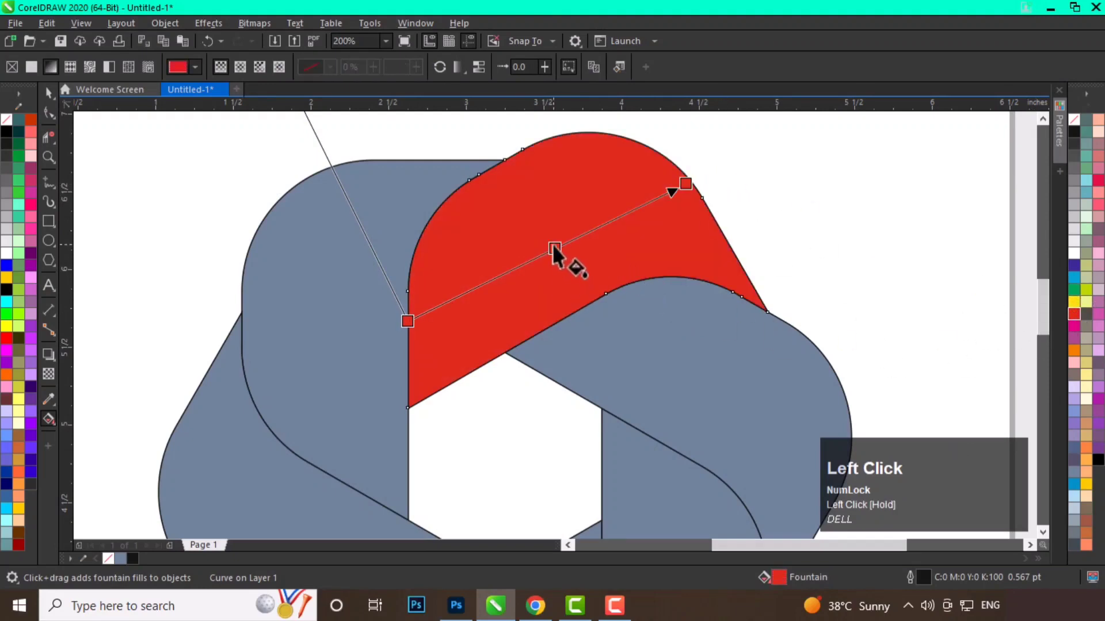
Set the gradient's start color to a dark red of C15 M100 Y98 K65.
left_click(407, 322)
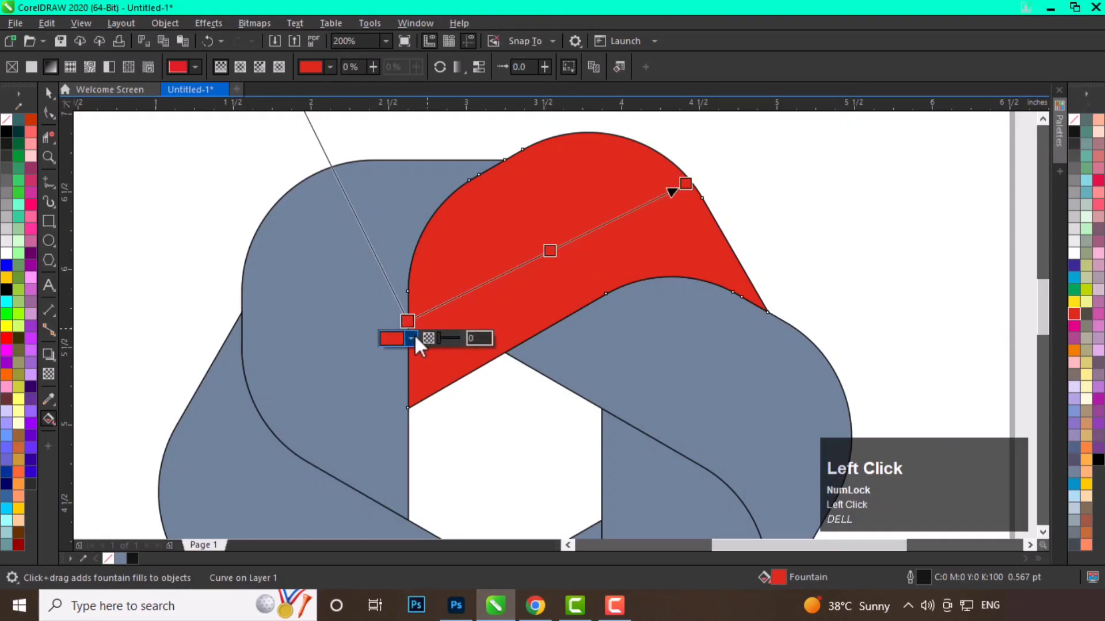
left_click(412, 338)
left_click(393, 368)
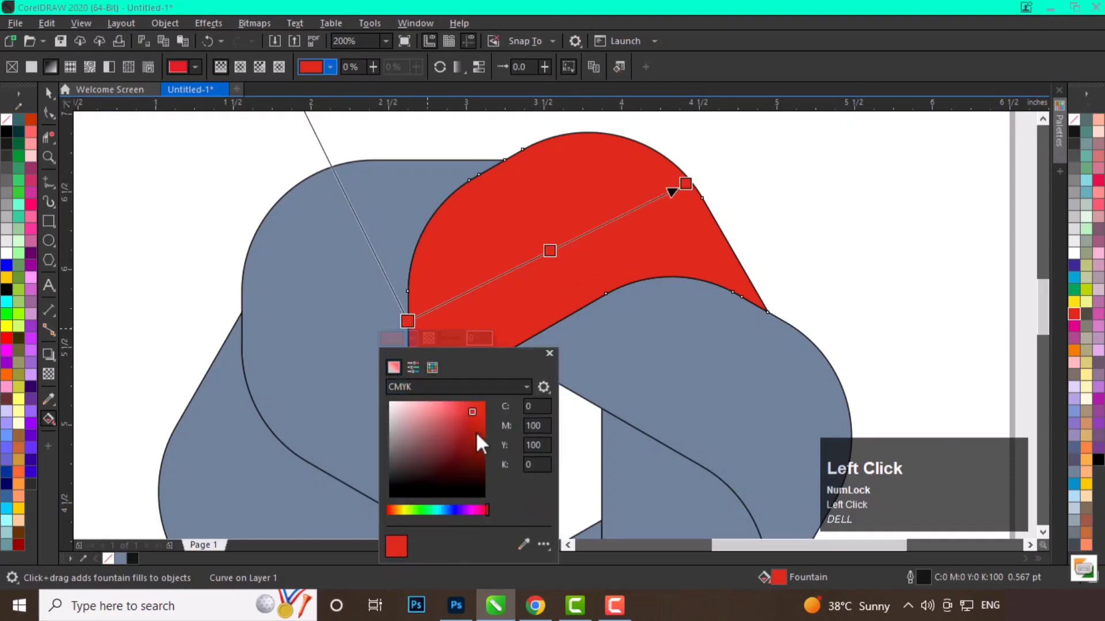
left_click_drag(477, 436, 525, 456)
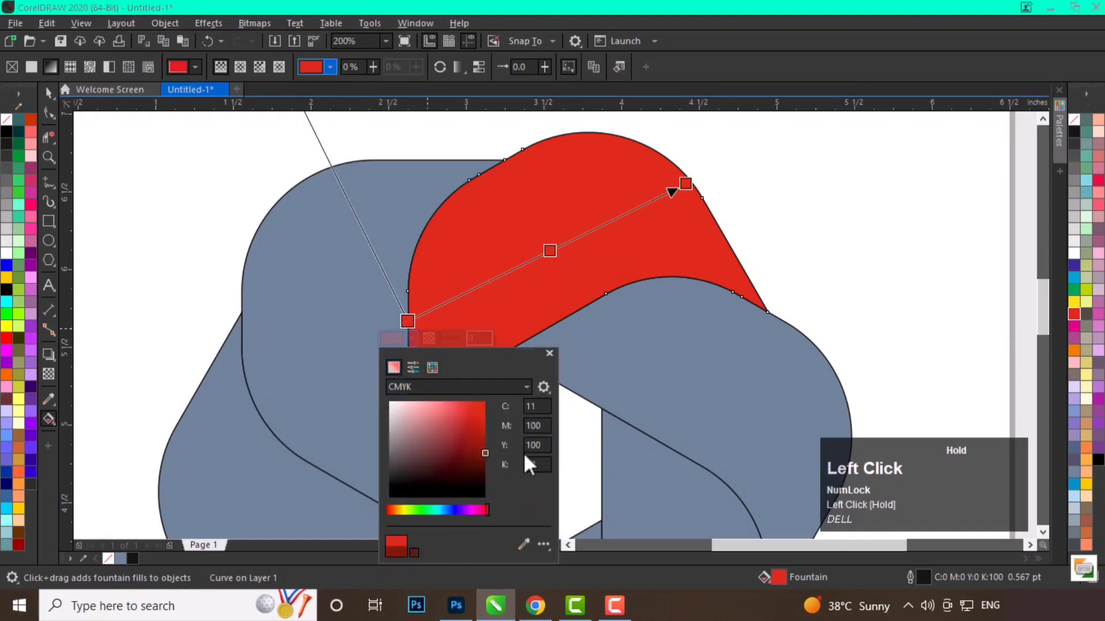
Set the gradient's end color to a dark red of C12 M100 Y100 K56 and deselect the band.
left_click(686, 183)
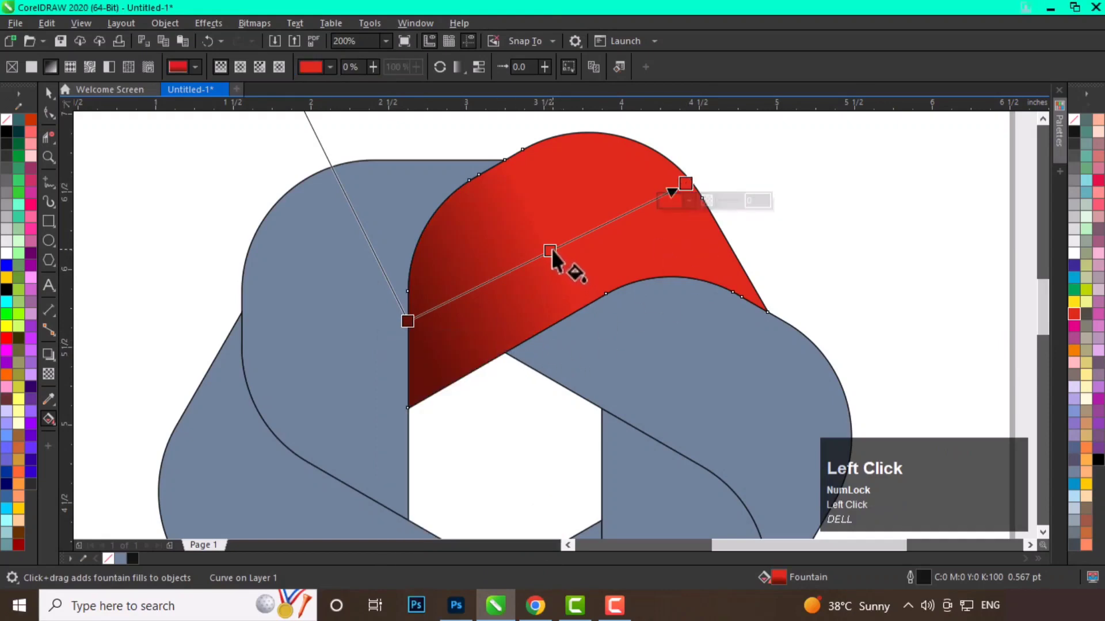
left_click(689, 201)
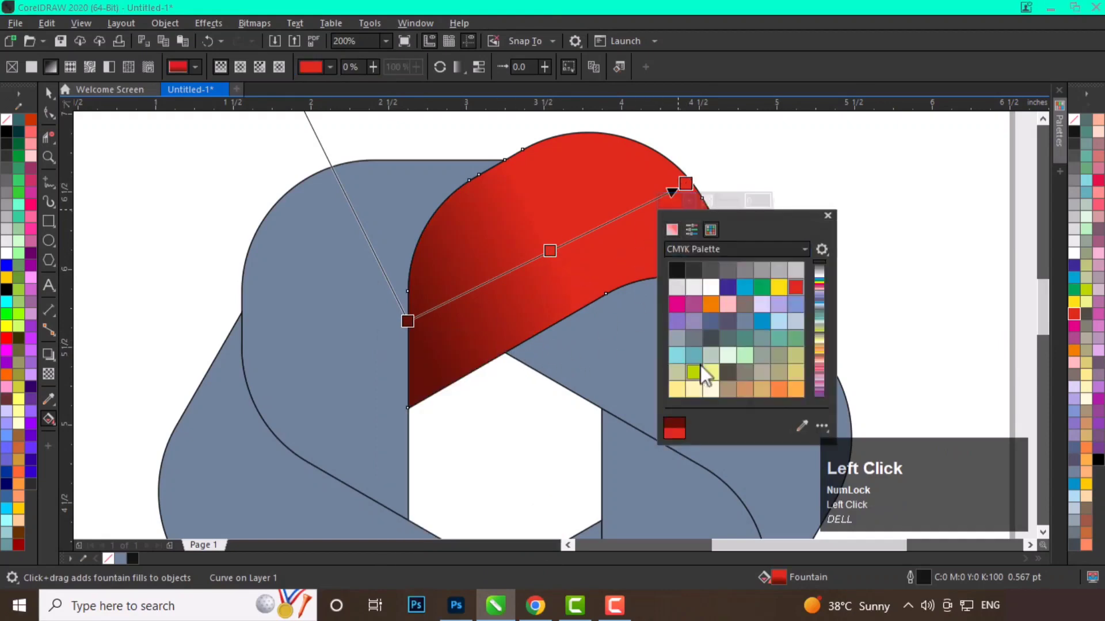
left_click(672, 229)
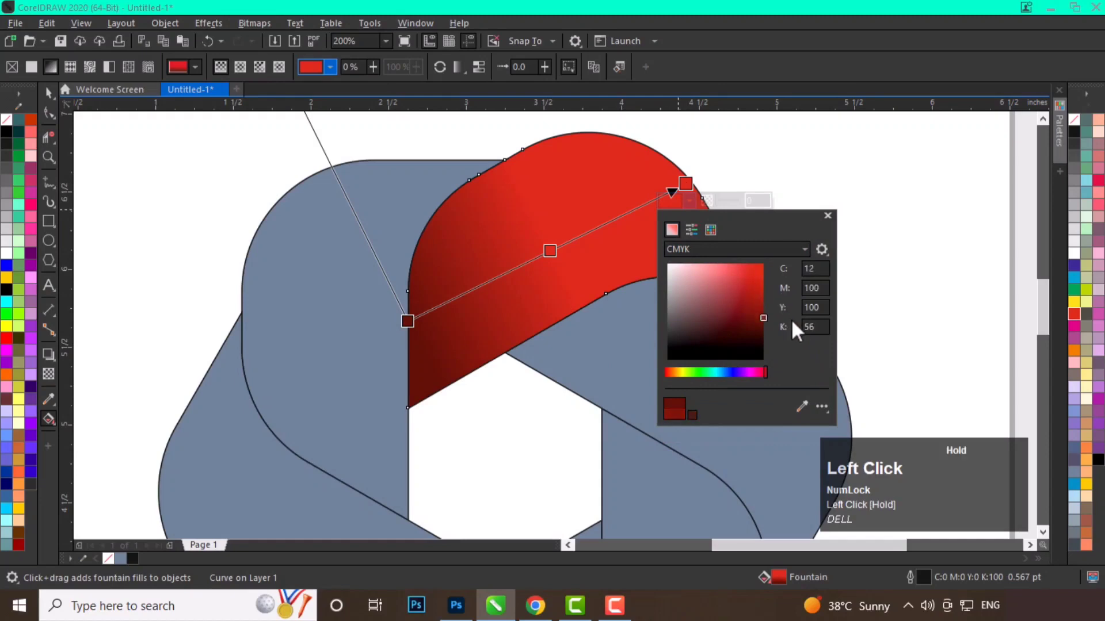
left_click_drag(791, 319, 792, 319)
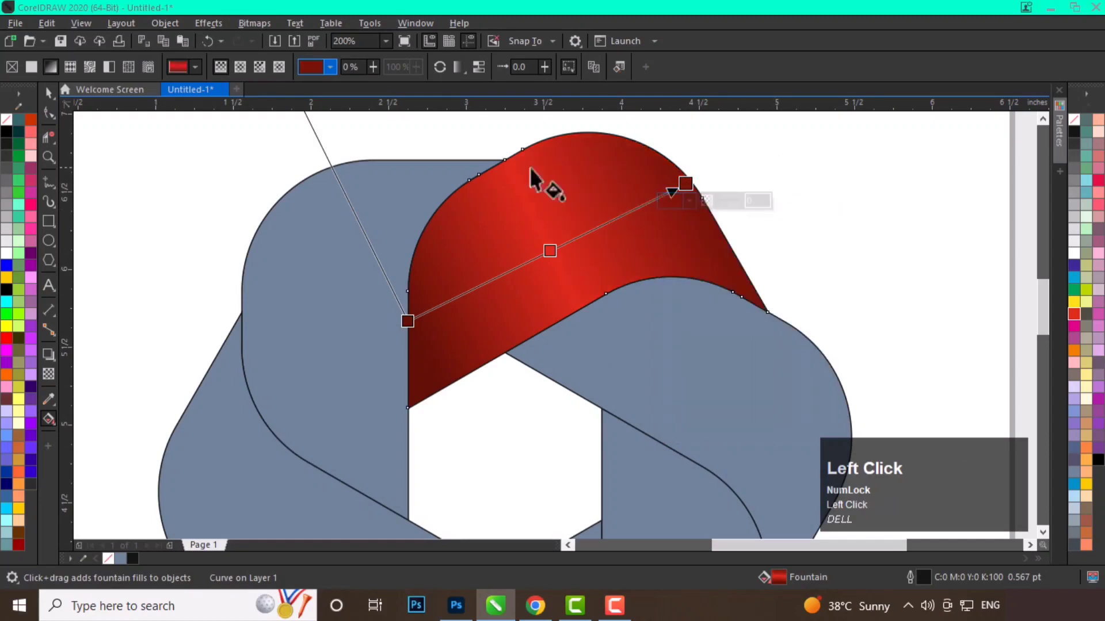
left_click(49, 94)
left_click(789, 216)
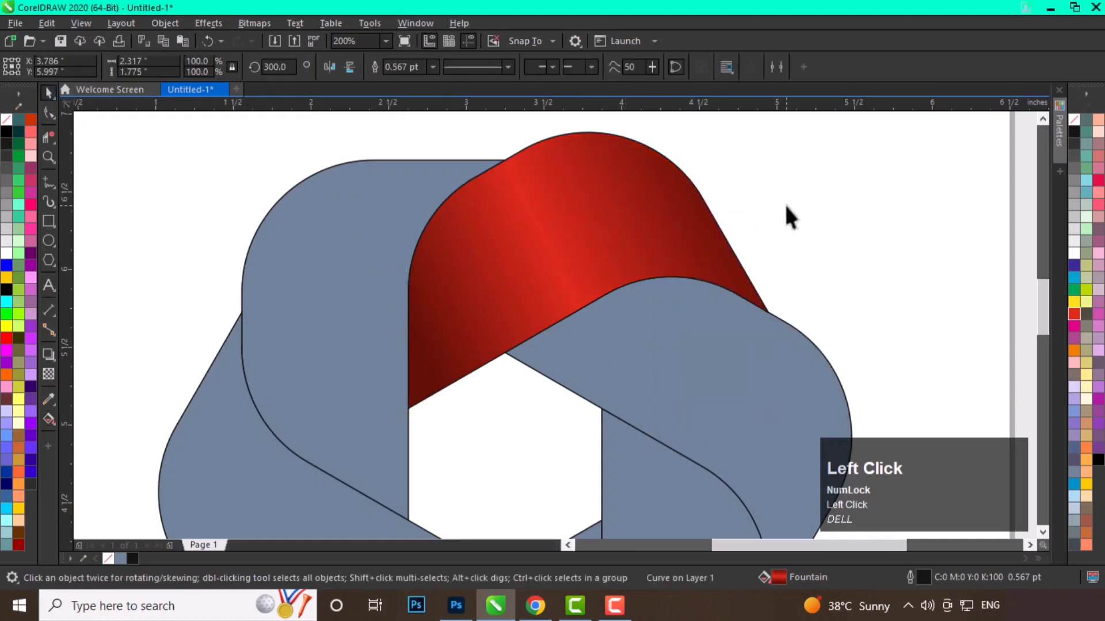
Copy the red gradient fill onto two alternate bands of the ring.
scroll(589, 199, "down", 2)
middle_click(588, 199)
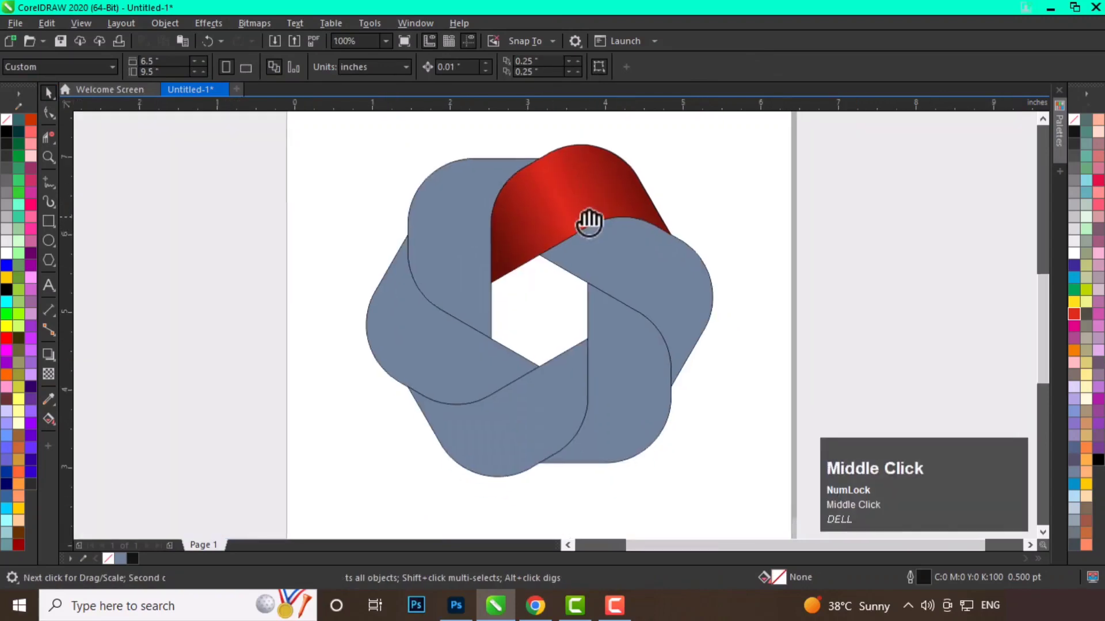
right_click(564, 174, "shift")
right_click(627, 346, "shift")
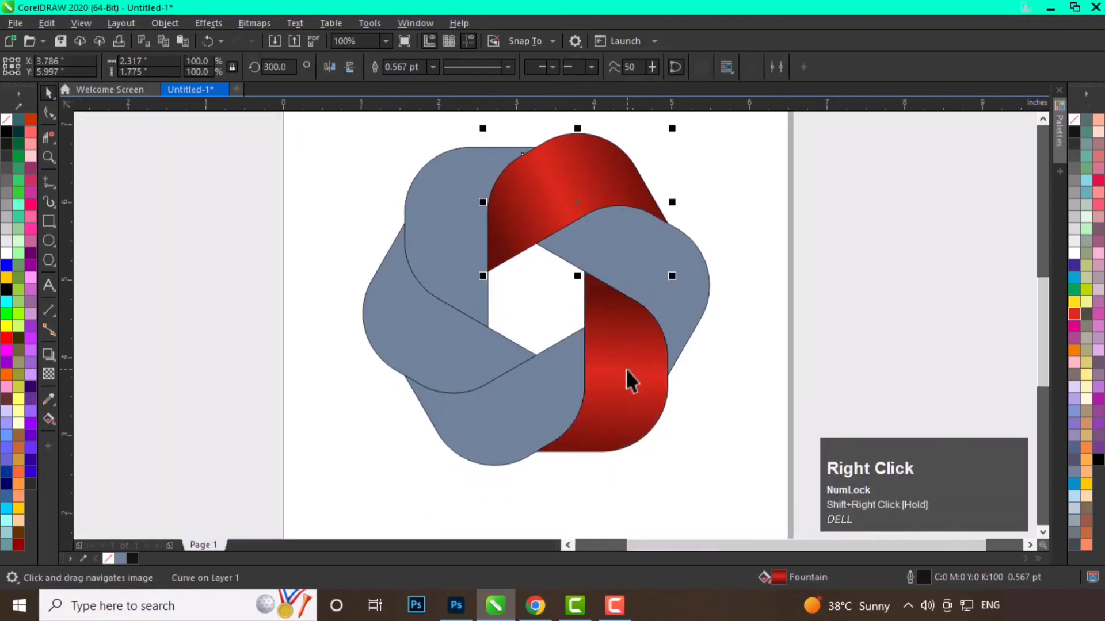
right_click(626, 369, "shift")
right_click(426, 323, "shift")
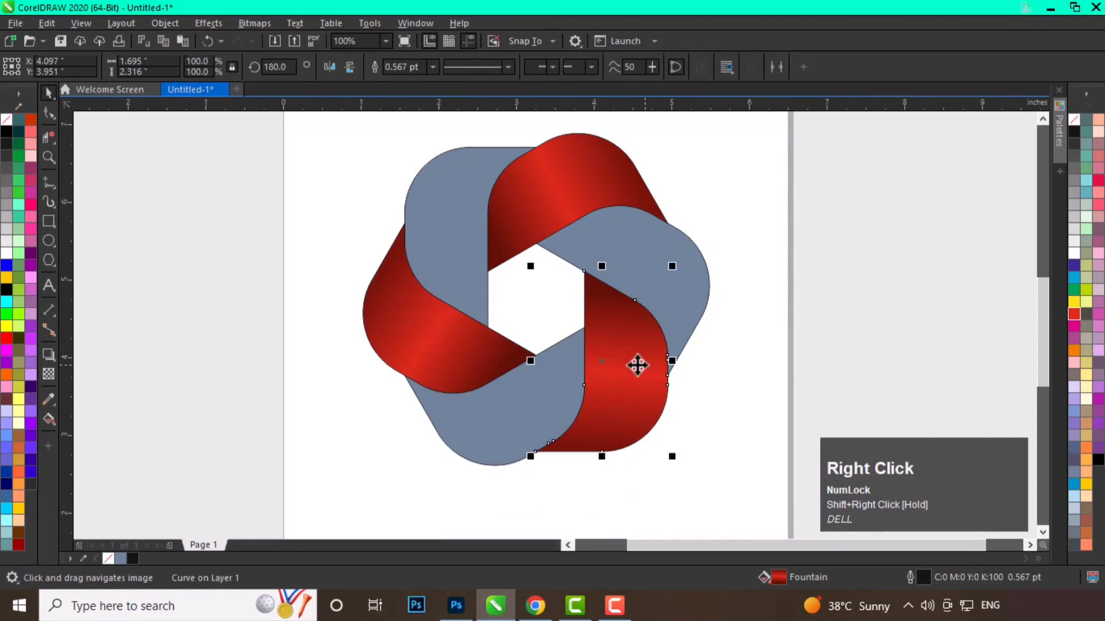
Copy the red gradient fill onto the band at the upper right.
left_click(741, 345)
scroll(644, 247, "up", 2)
left_click(658, 264)
middle_click(658, 265)
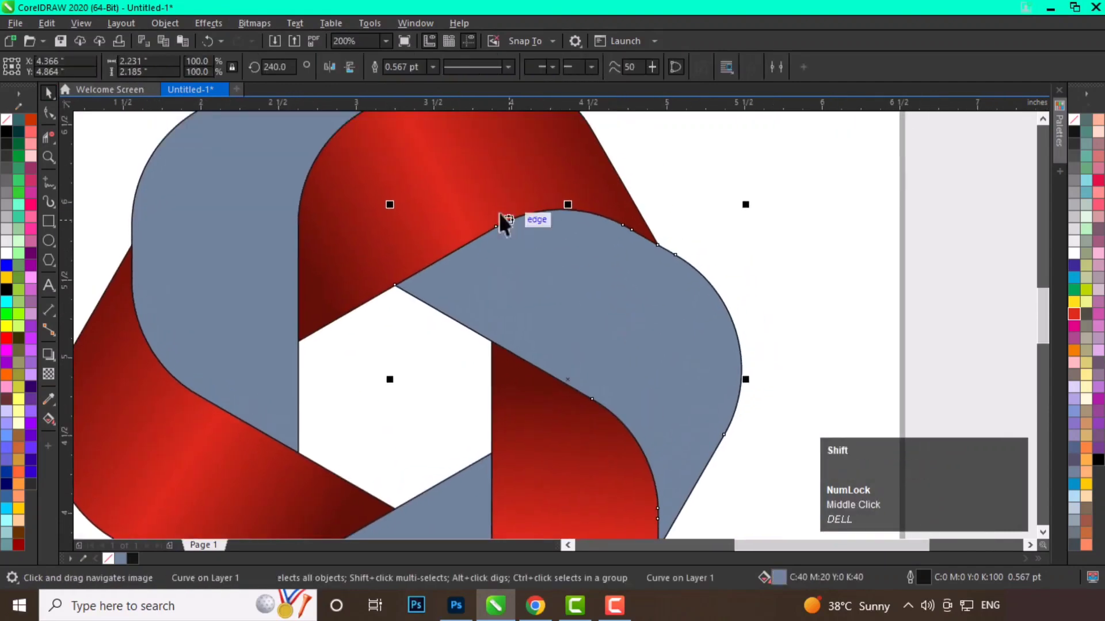
right_click(499, 212, "shift")
left_click(581, 293)
left_click(733, 293)
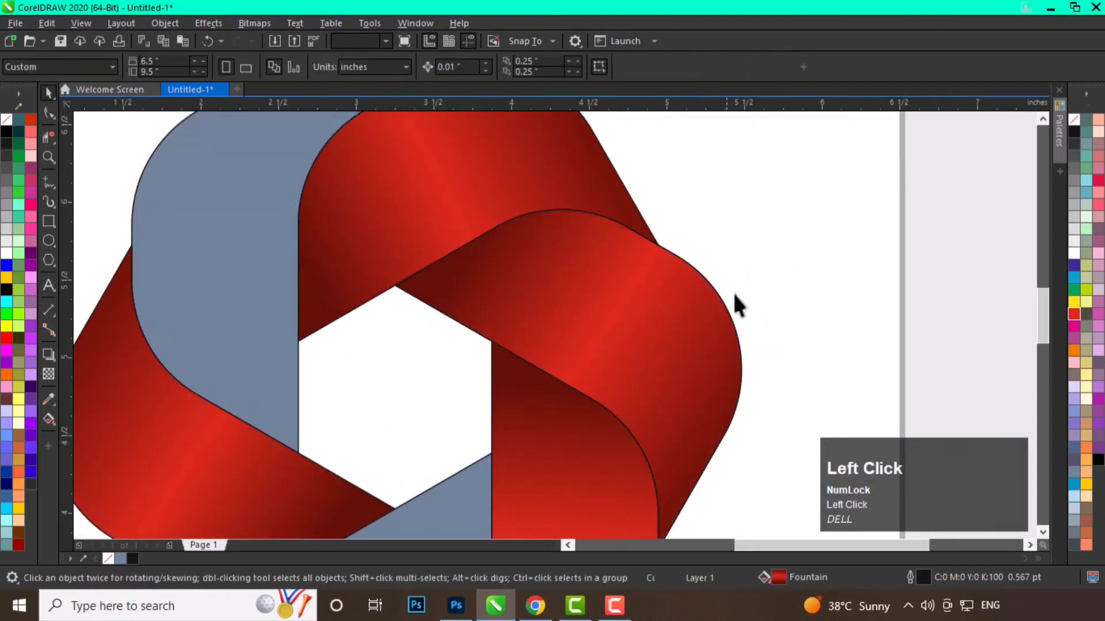
Recolor the upper-right band's gradient to dark blue at both ends and cyan in the middle.
left_click(679, 310)
left_click(49, 418)
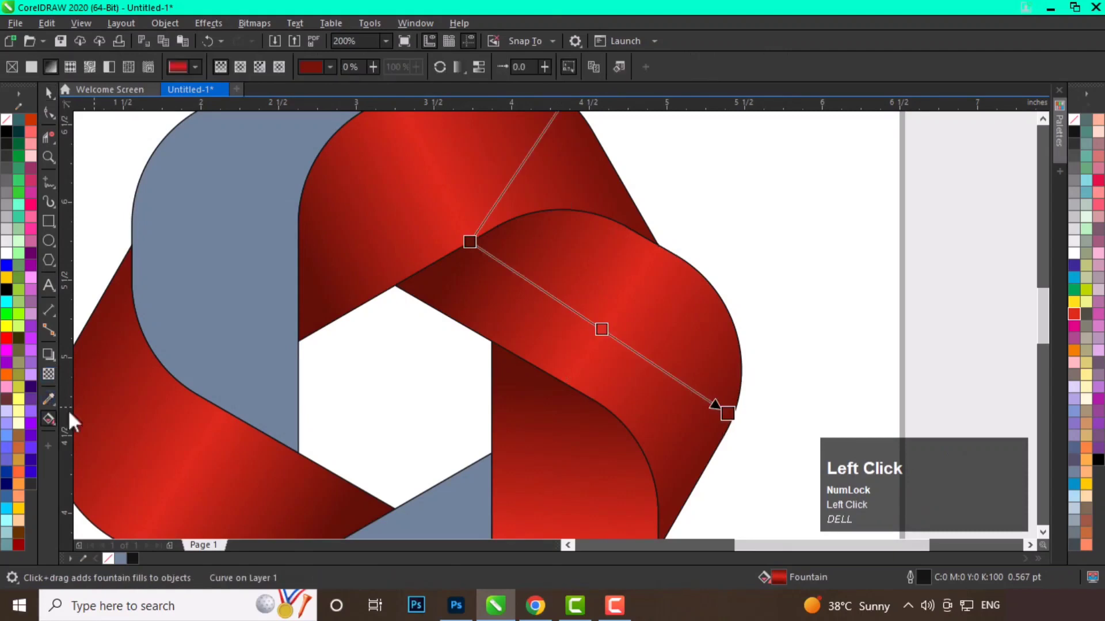
left_click(467, 244)
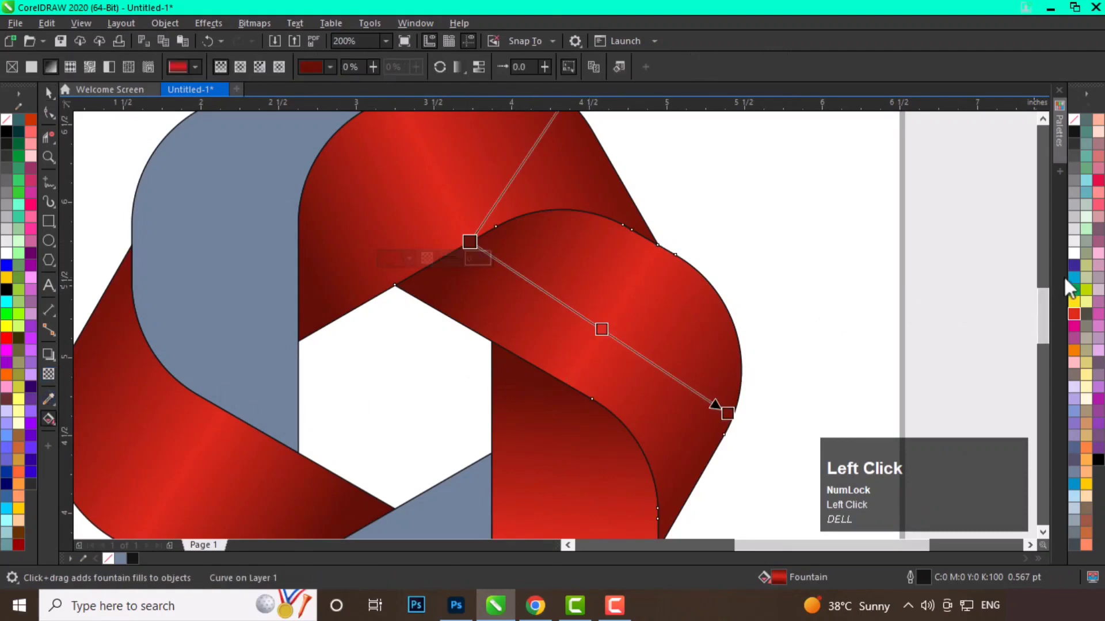
left_click_drag(1071, 264, 555, 257)
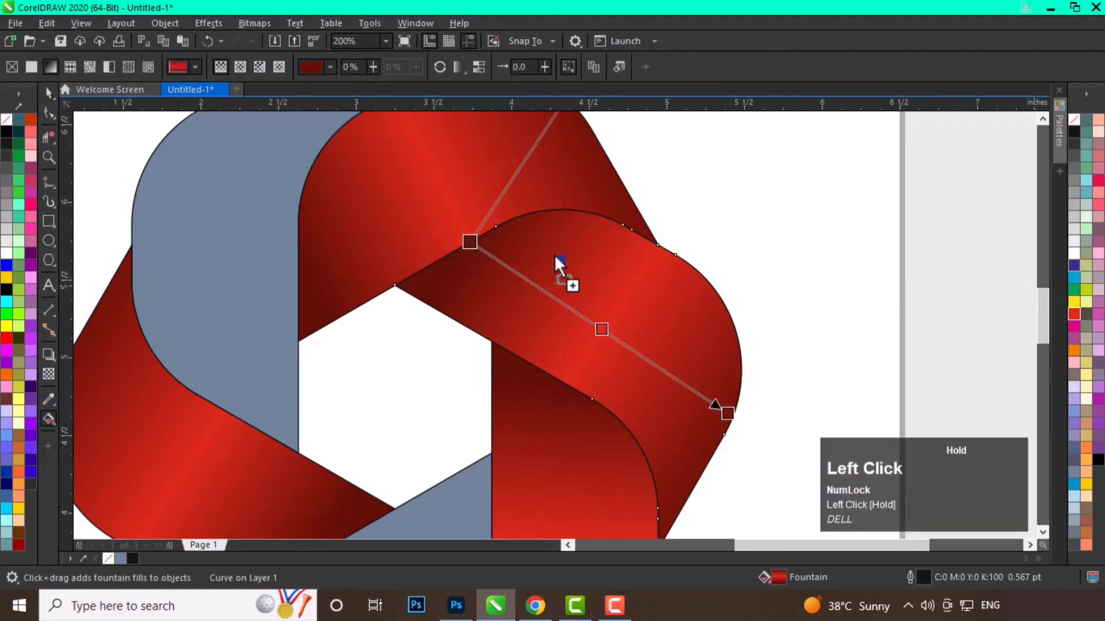
left_click_drag(467, 239, 469, 241)
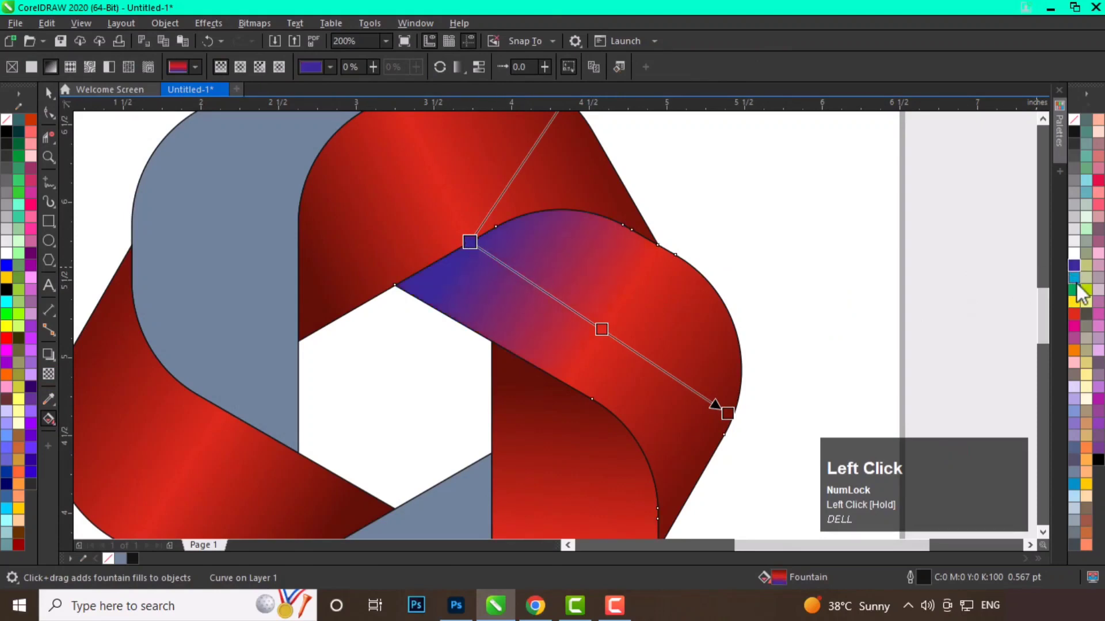
left_click_drag(1074, 278, 602, 329)
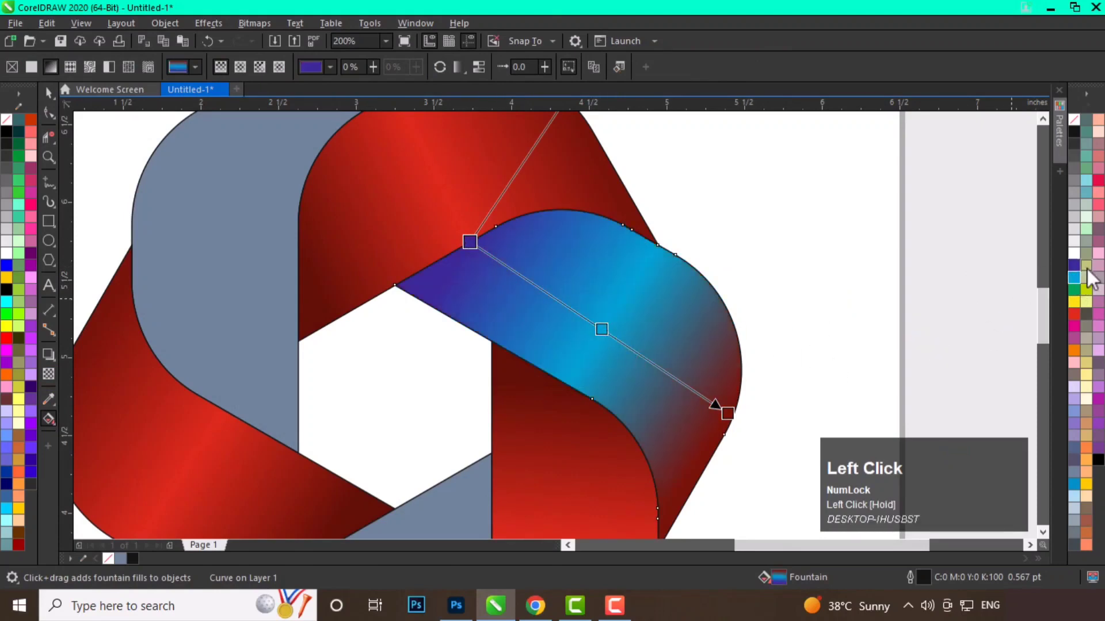
left_click_drag(1074, 265, 727, 413)
left_click(606, 330)
key("space")
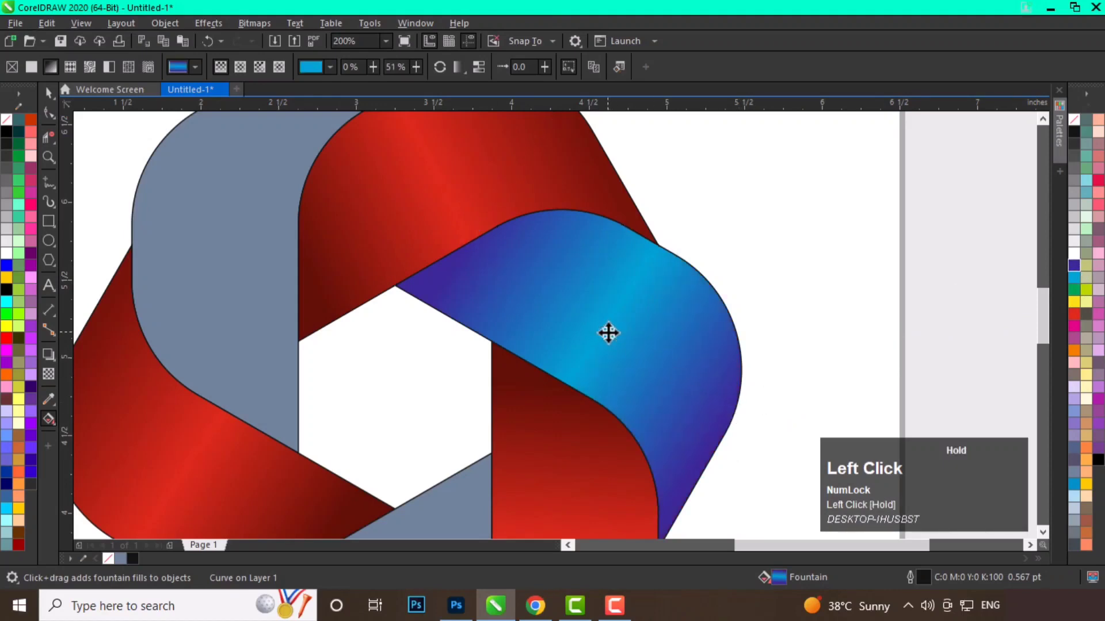
Copy the blue gradient fill onto the two remaining grey bands.
scroll(665, 202, "down", 1)
right_click(654, 249, "shift")
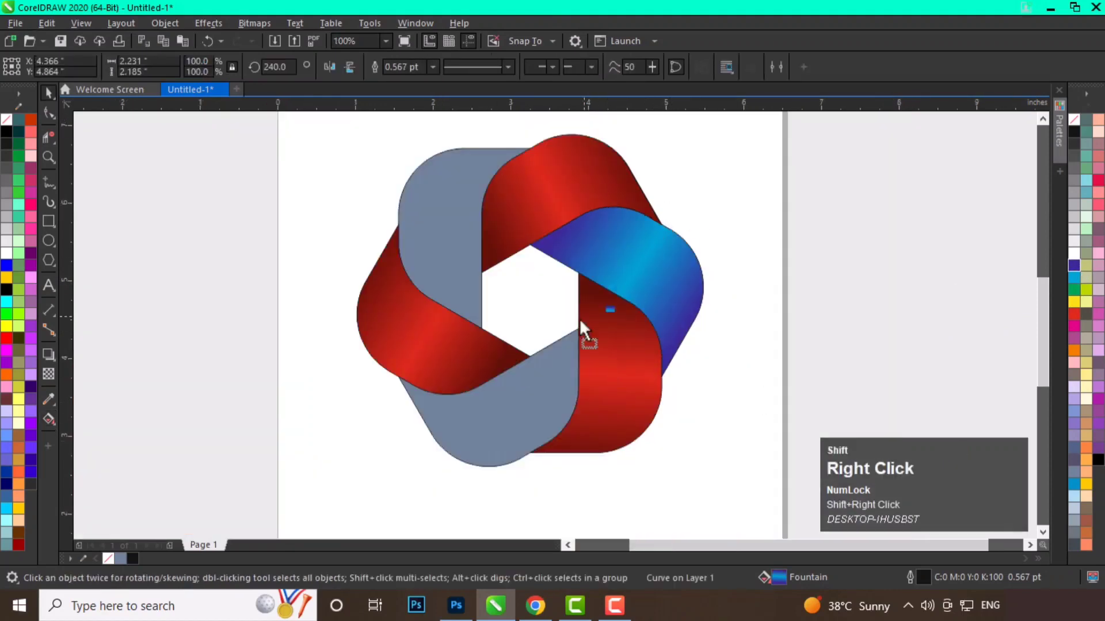
left_click_drag(518, 395, 452, 259)
left_click(748, 298)
scroll(666, 302, "down", 1)
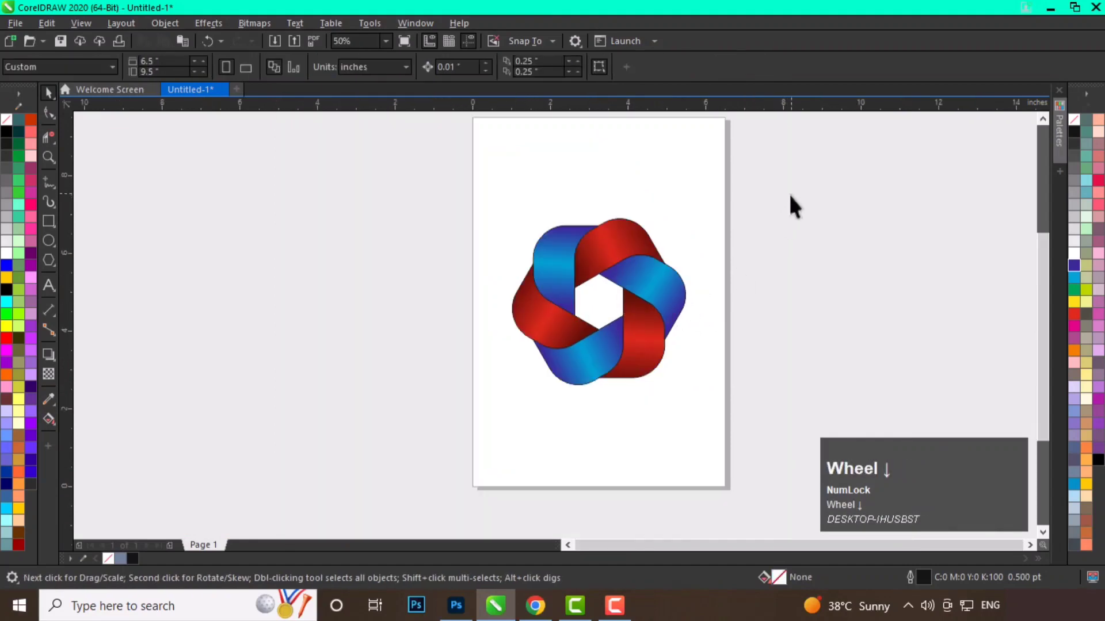
Remove the outline from all six bands and group them together.
left_click_drag(793, 190, 533, 392)
left_click_drag(482, 425, 481, 426)
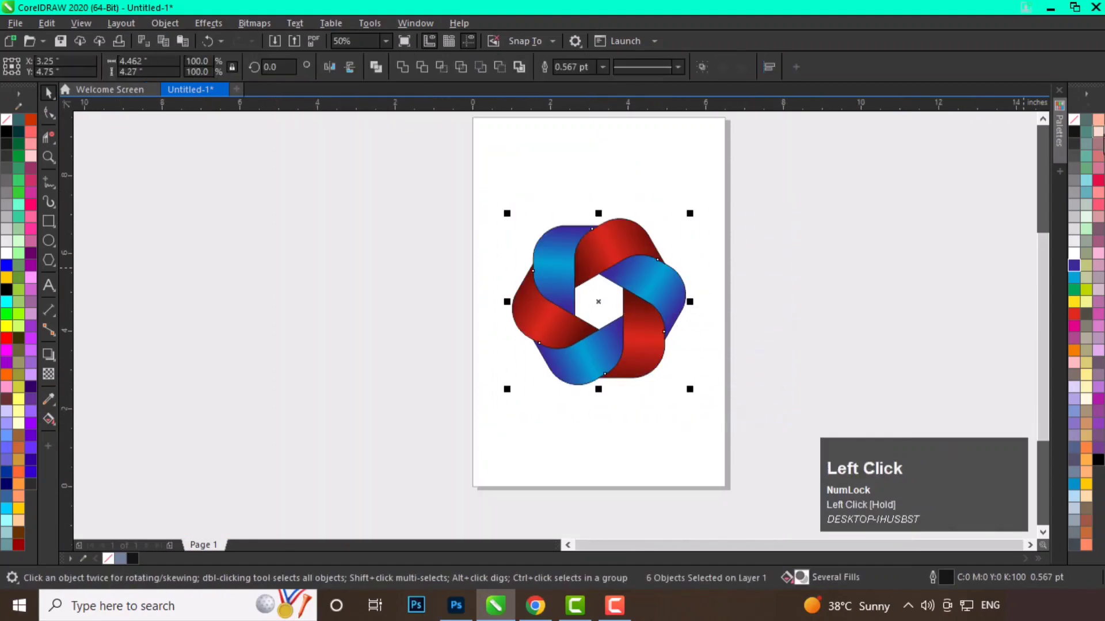
right_click(1075, 118)
scroll(614, 305, "up", 1)
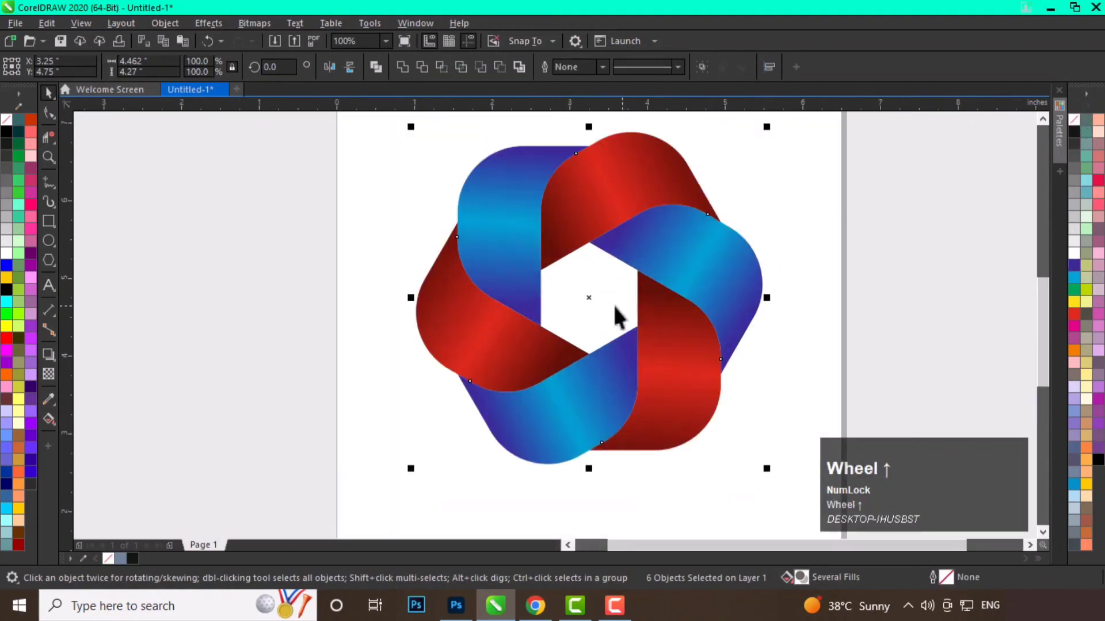
right_click(685, 283)
left_click(722, 248)
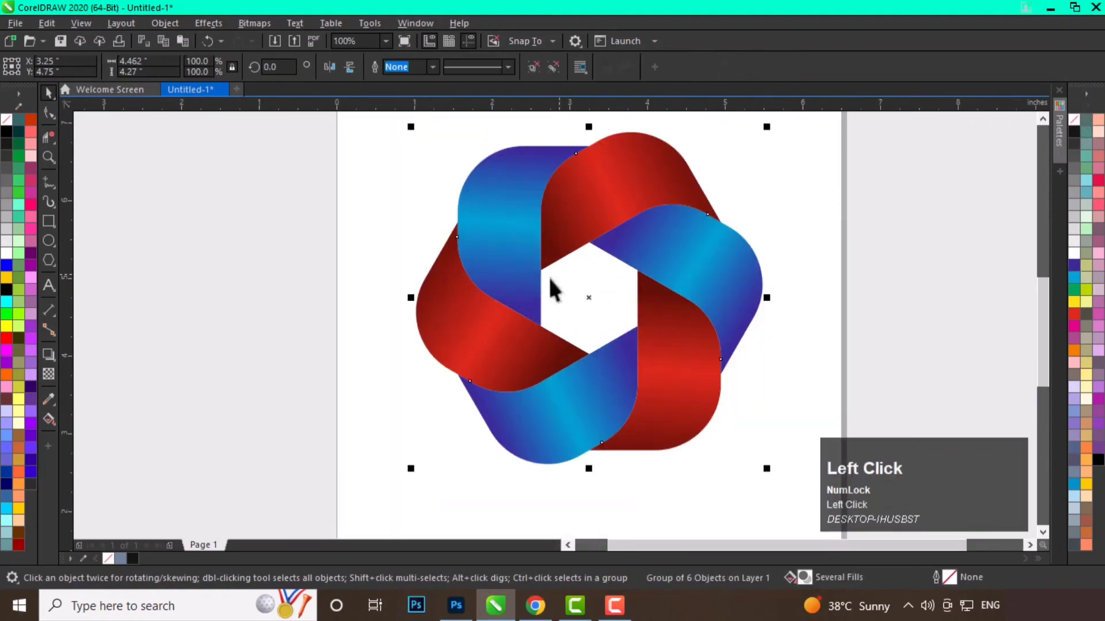
Rotate the grouped logo 30°.
scroll(550, 289, "down", 1)
left_click(668, 282)
left_click(615, 264)
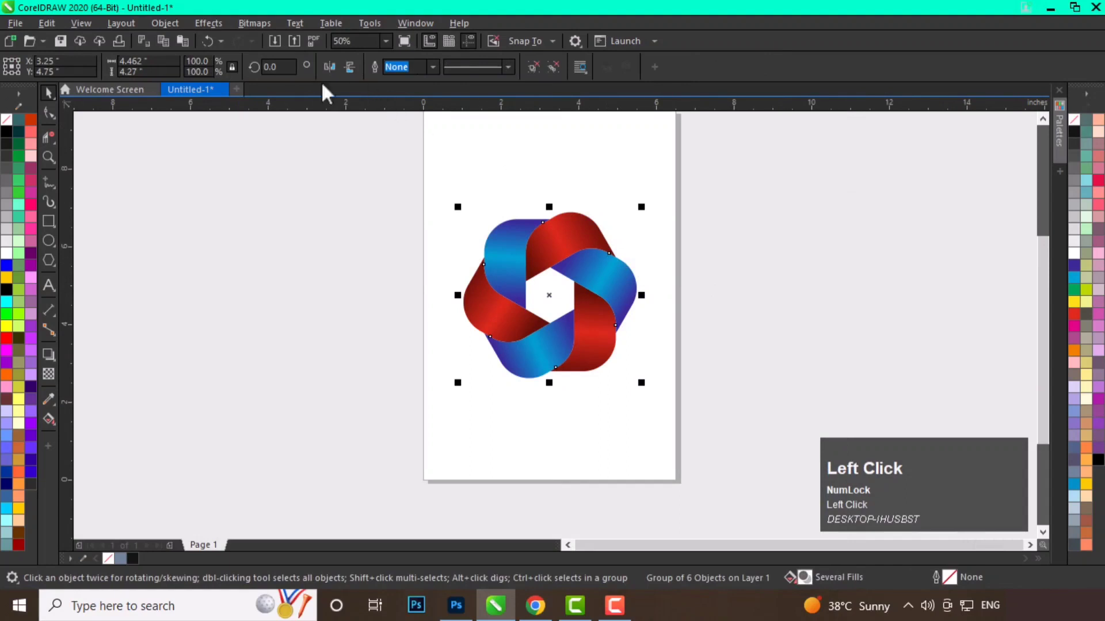
type("30")
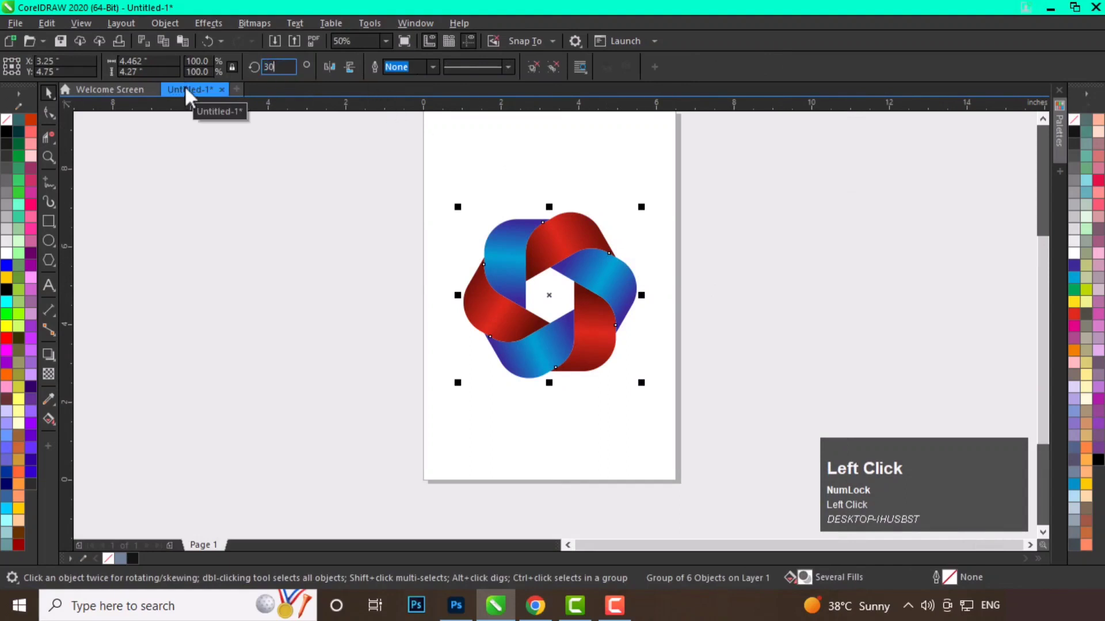
key("Return")
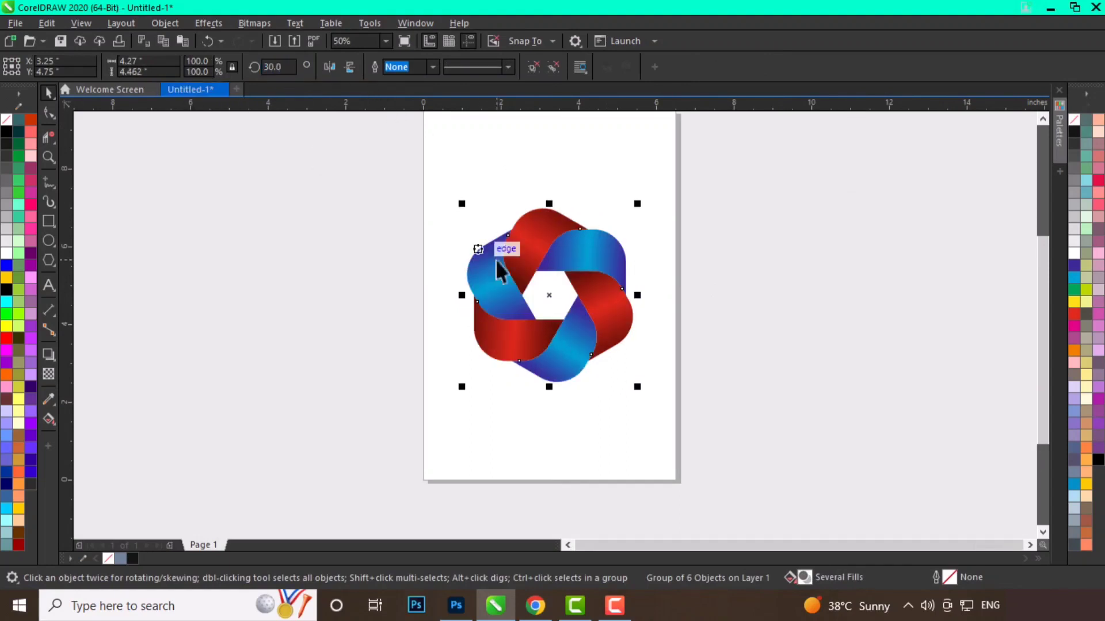
Draw a flat ellipse about 2.5 × 0.2 in below the logo and center-align it with the logo.
scroll(592, 361, "up", 1)
middle_click(604, 437)
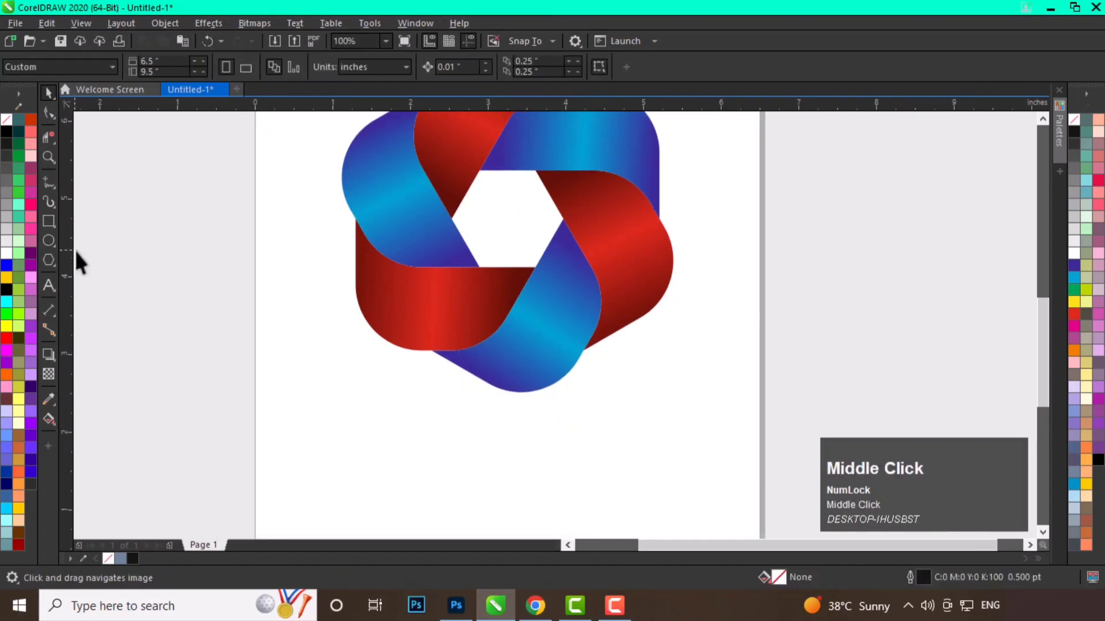
left_click(48, 241)
left_click_drag(414, 401, 617, 426)
key("space")
left_click(547, 364, "shift")
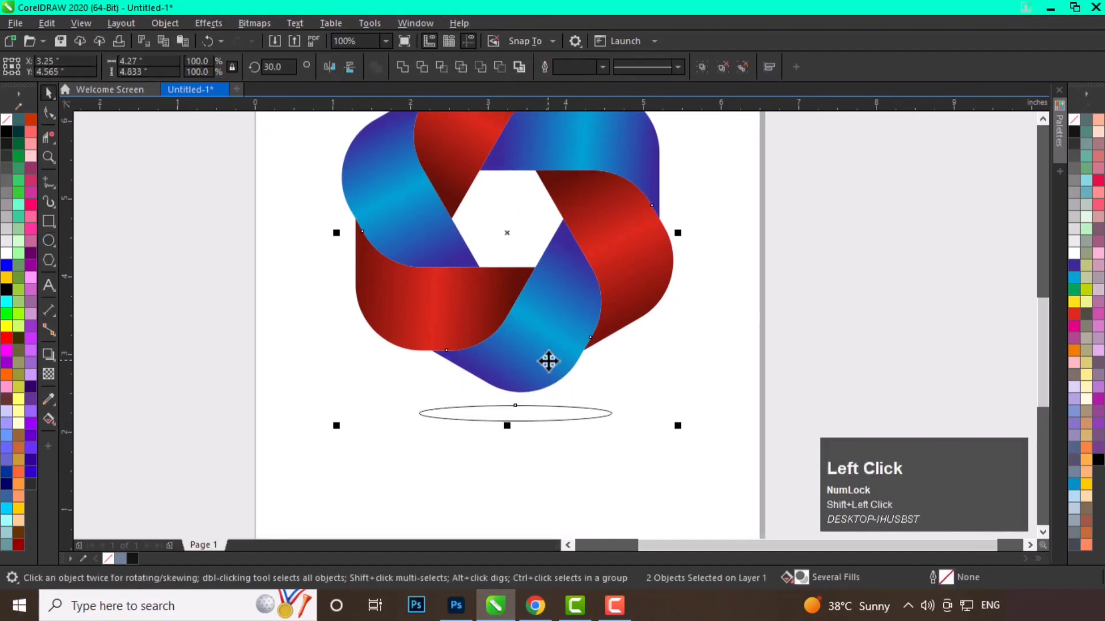
key("c")
Nudge the ellipse slightly and fill it with black as a shadow.
left_click(563, 409)
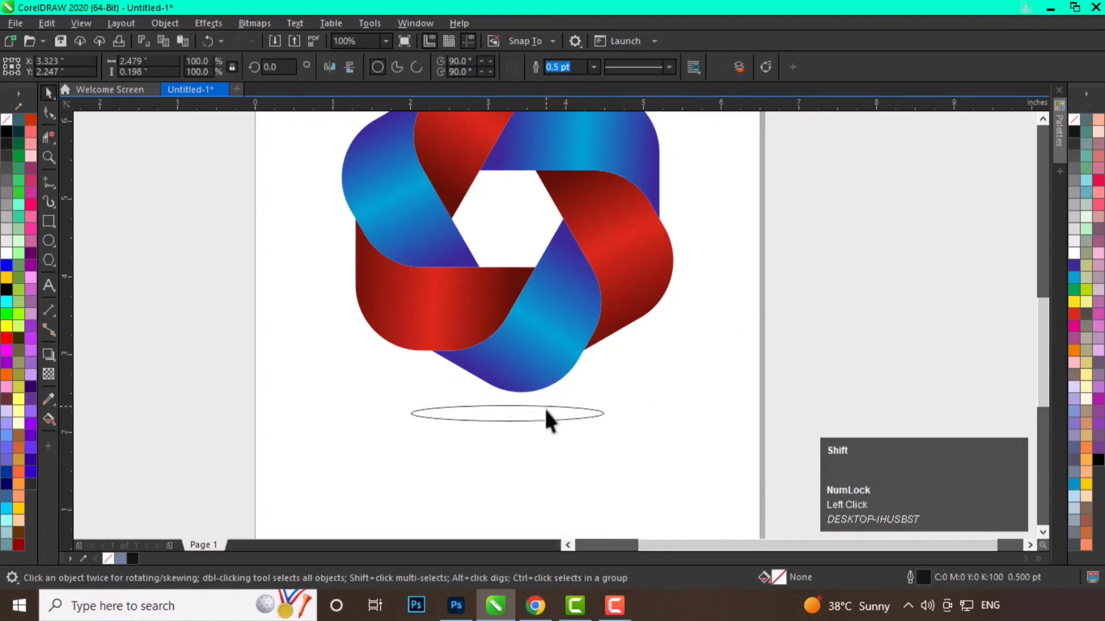
left_click_drag(544, 406, 562, 414)
left_click(1073, 132)
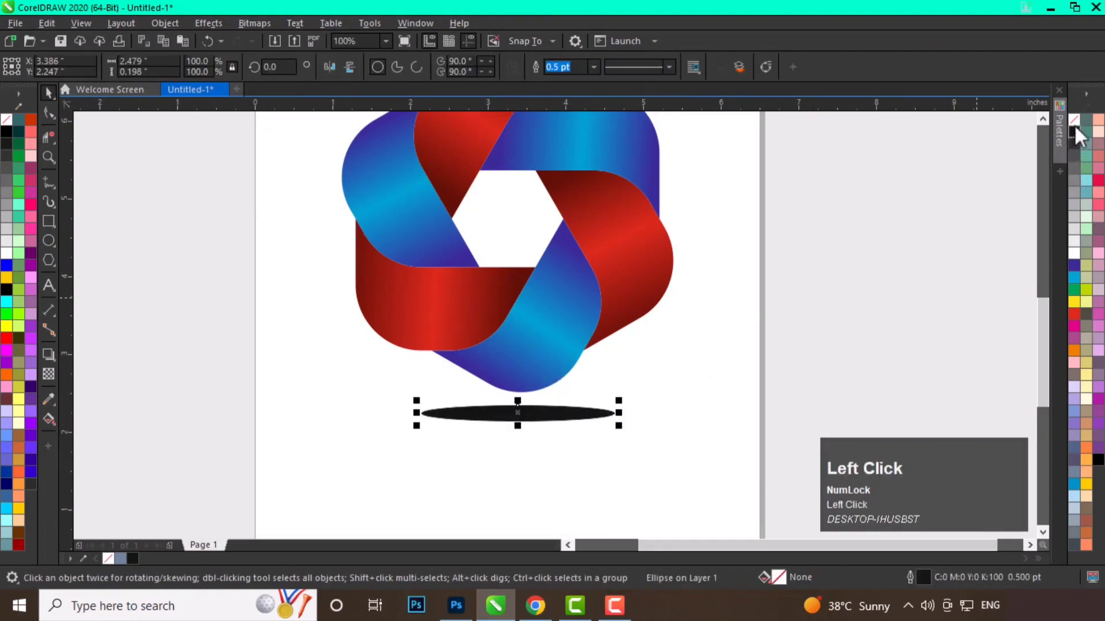
Remove the shadow ellipse's outline and apply a Gaussian Blur with a radius of 12.1 pixels.
right_click(1073, 119)
left_click(205, 22)
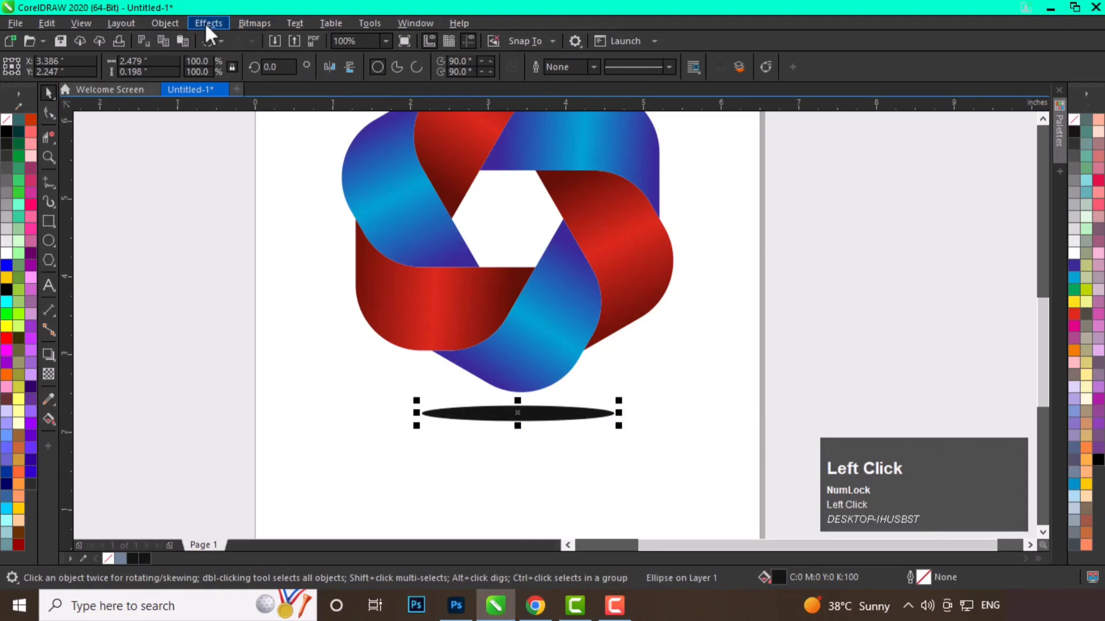
mouse_move(250, 109)
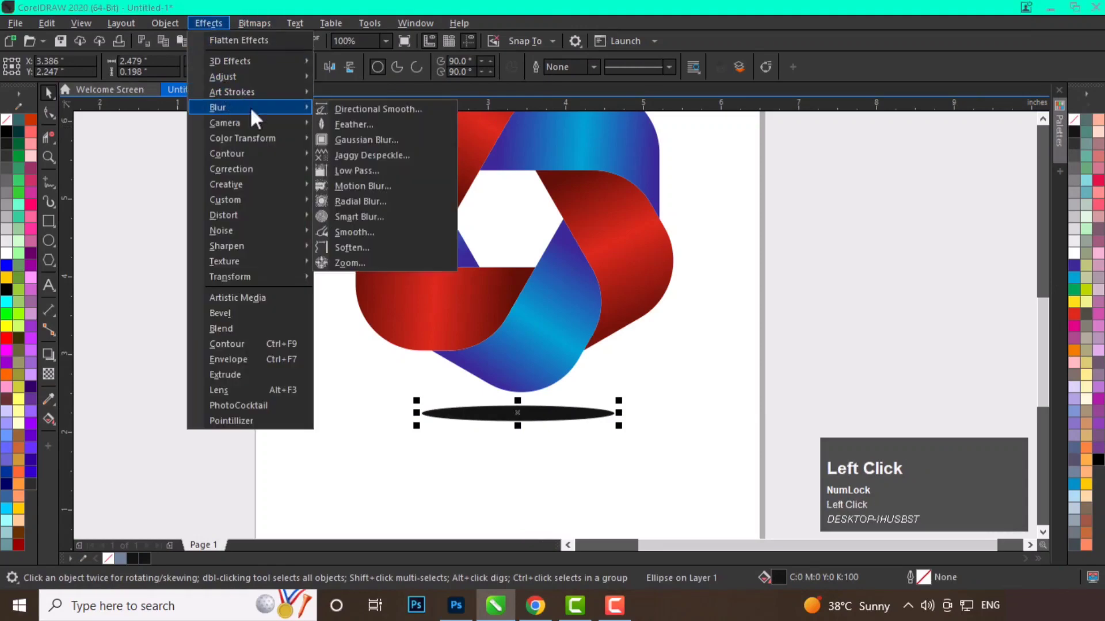
left_click(380, 140)
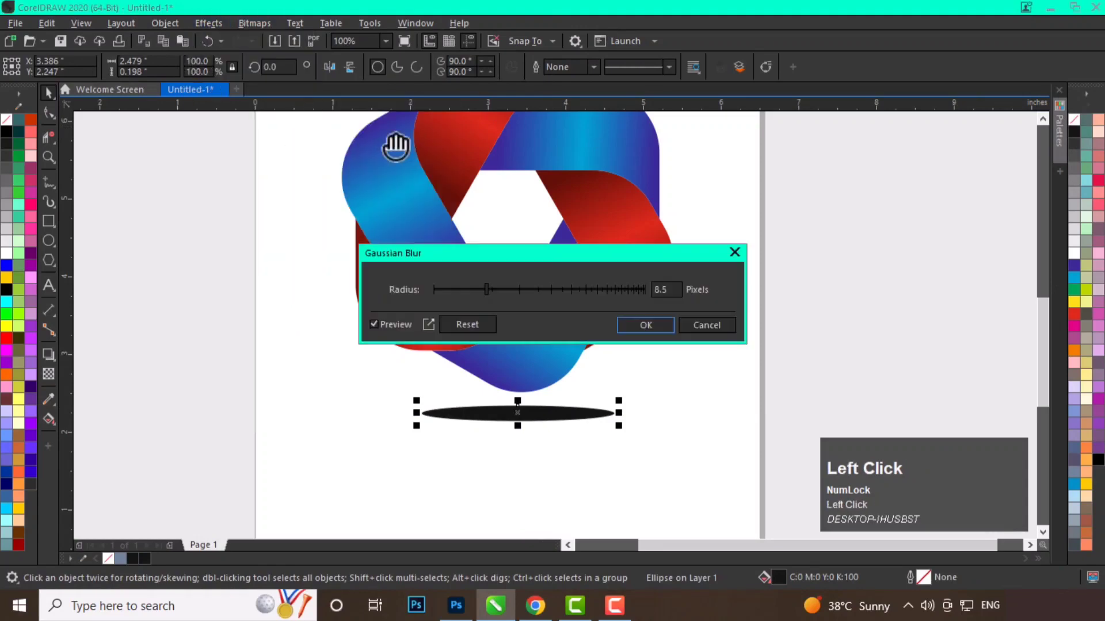
left_click(499, 289)
left_click(499, 289)
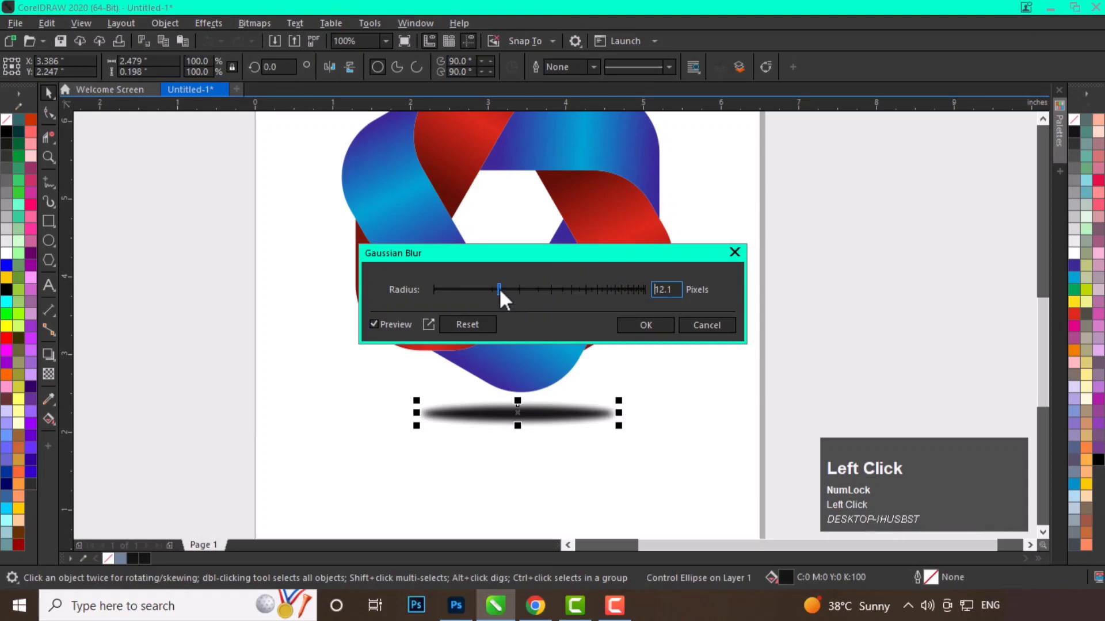
left_click(642, 326)
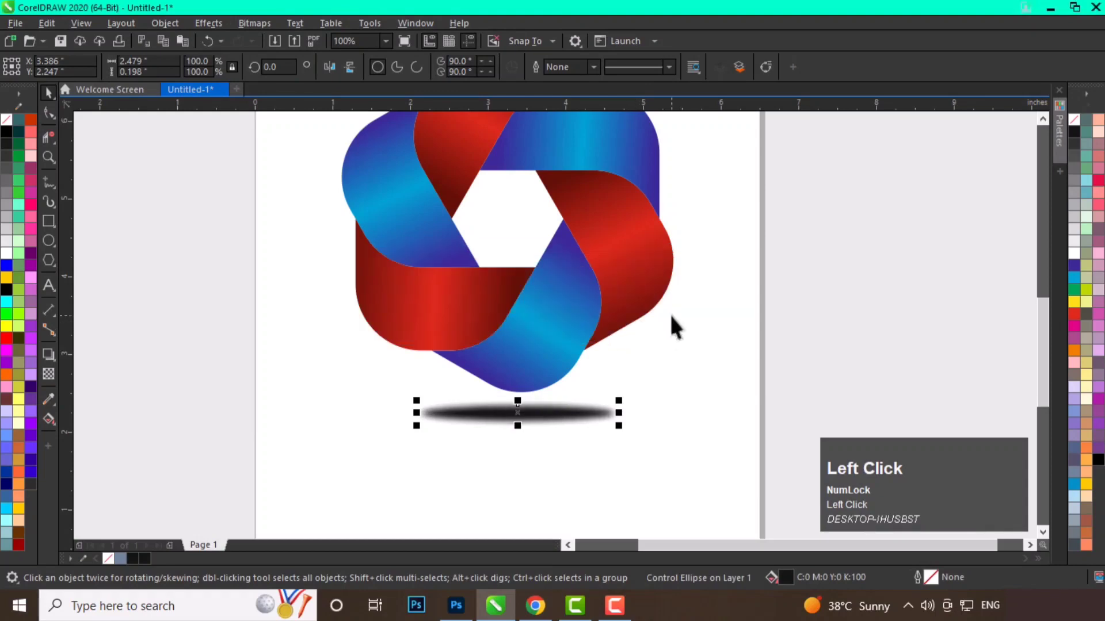
Apply a Motion Blur to the shadow with distance 305 and direction 0.
left_click(206, 24)
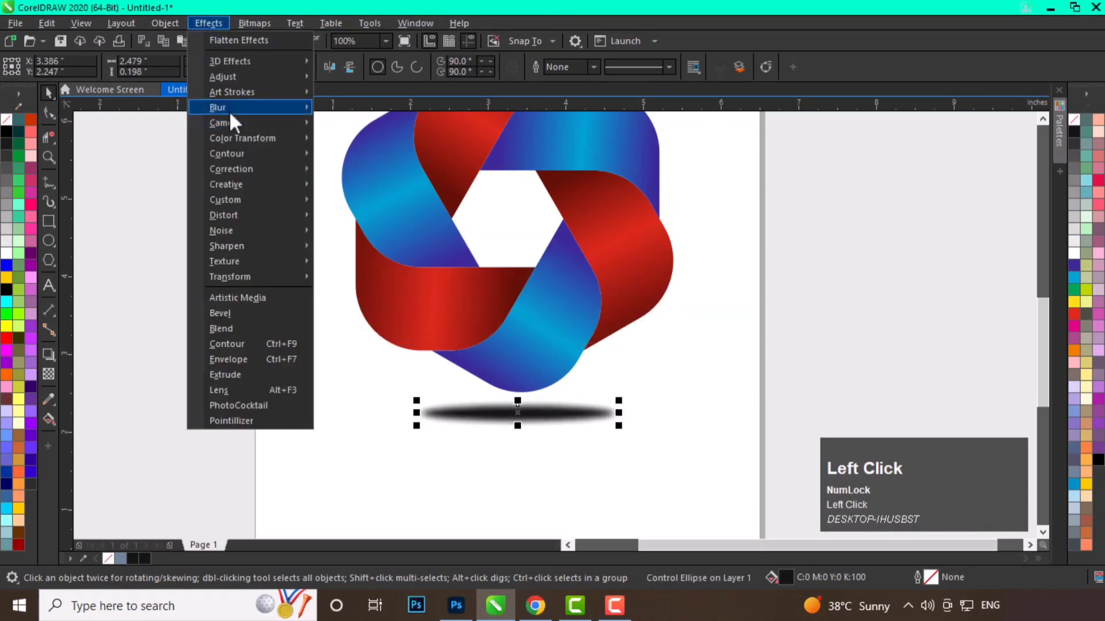
mouse_move(229, 110)
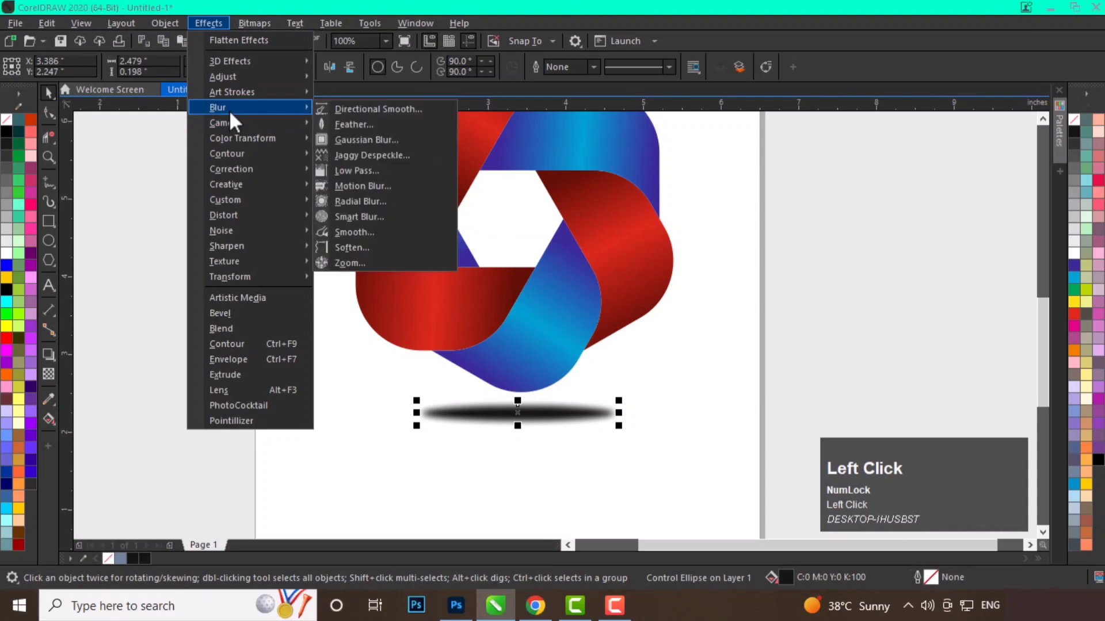
left_click(367, 184)
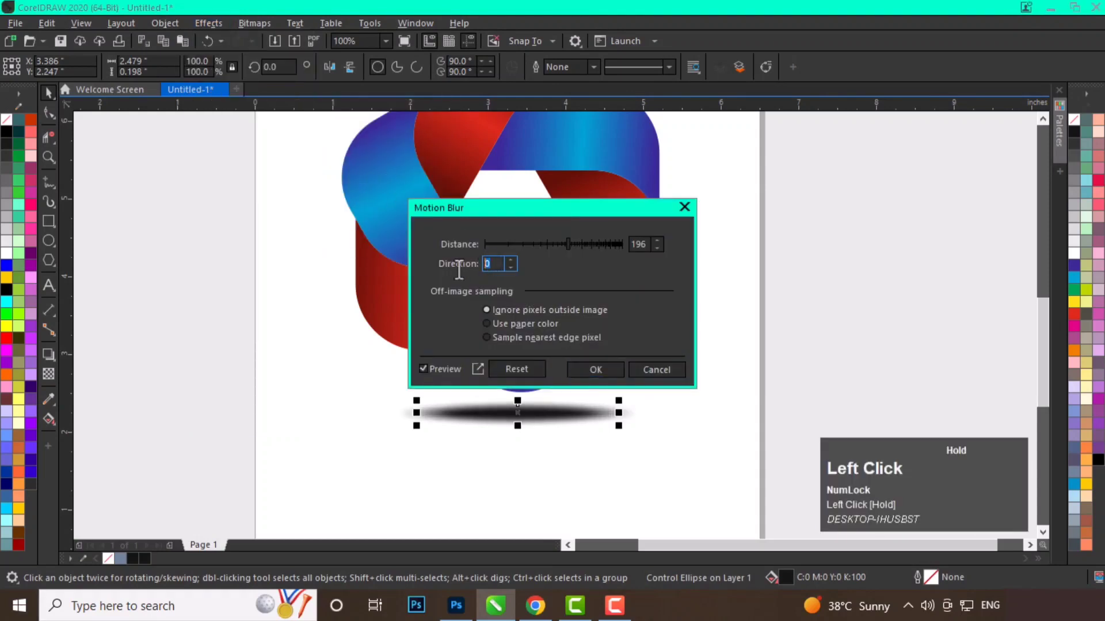
left_click_drag(569, 241, 582, 247)
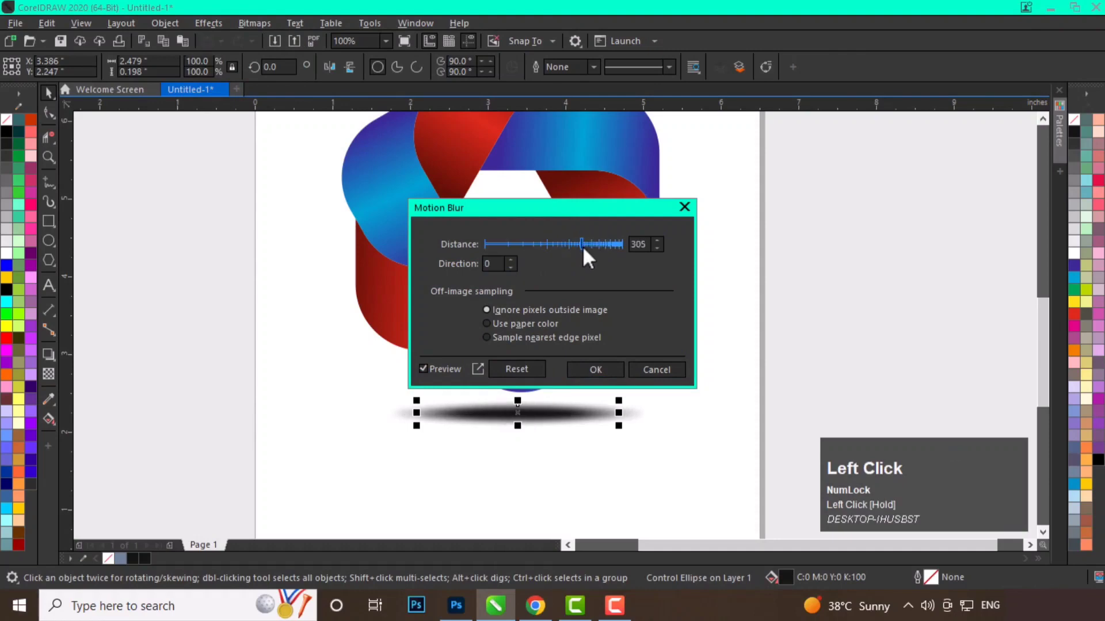
left_click(595, 370)
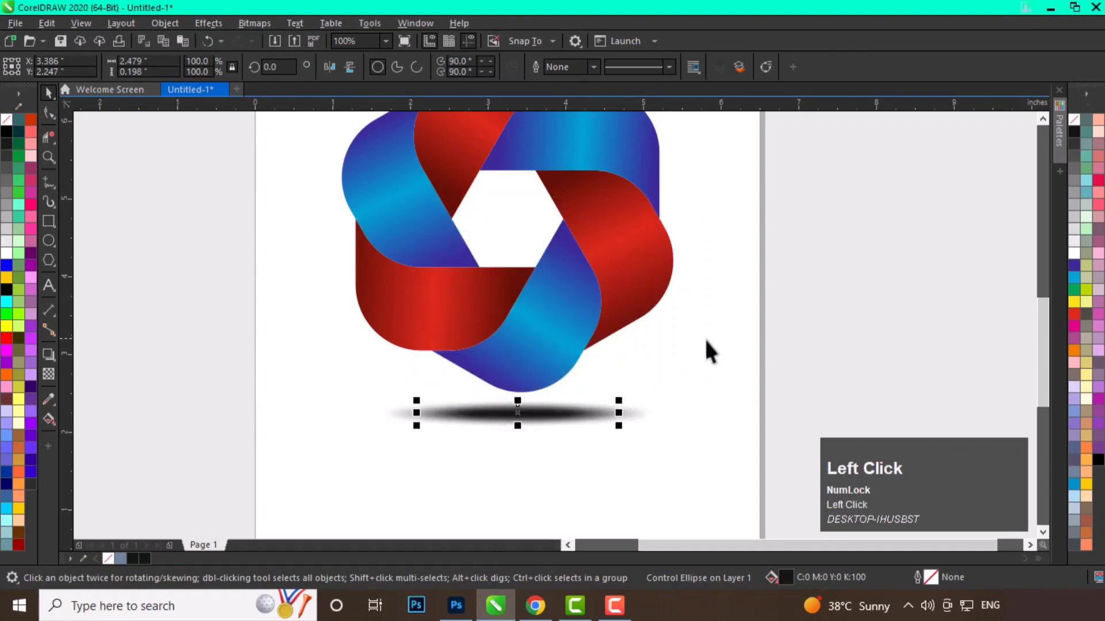
Give the shadow ellipse a uniform transparency of about 37 with the Transparency tool.
left_click(54, 376)
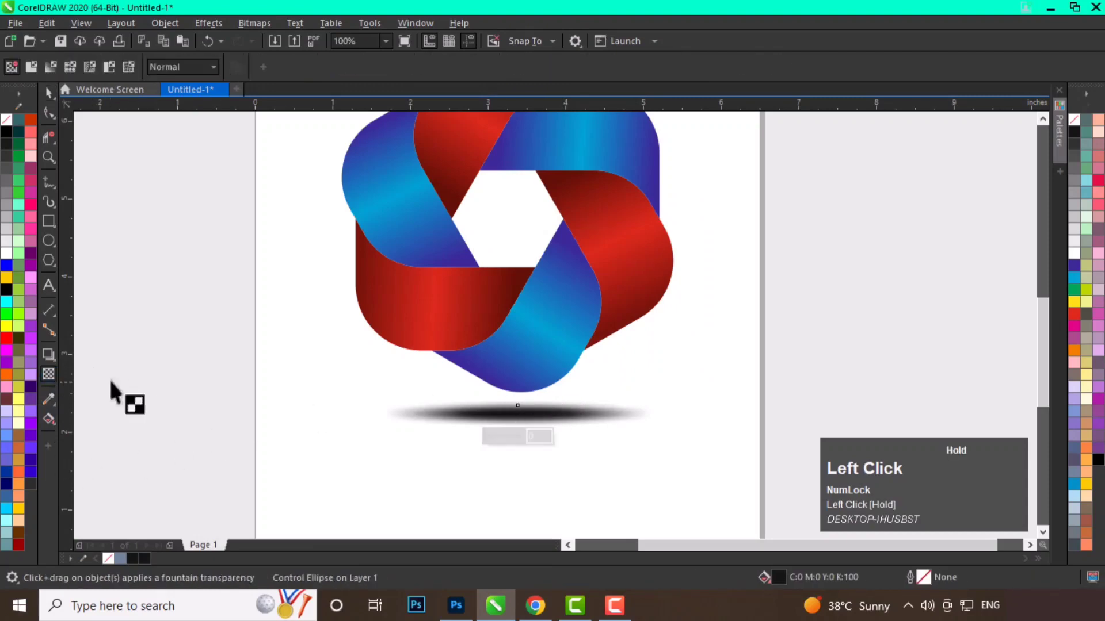
left_click(521, 438)
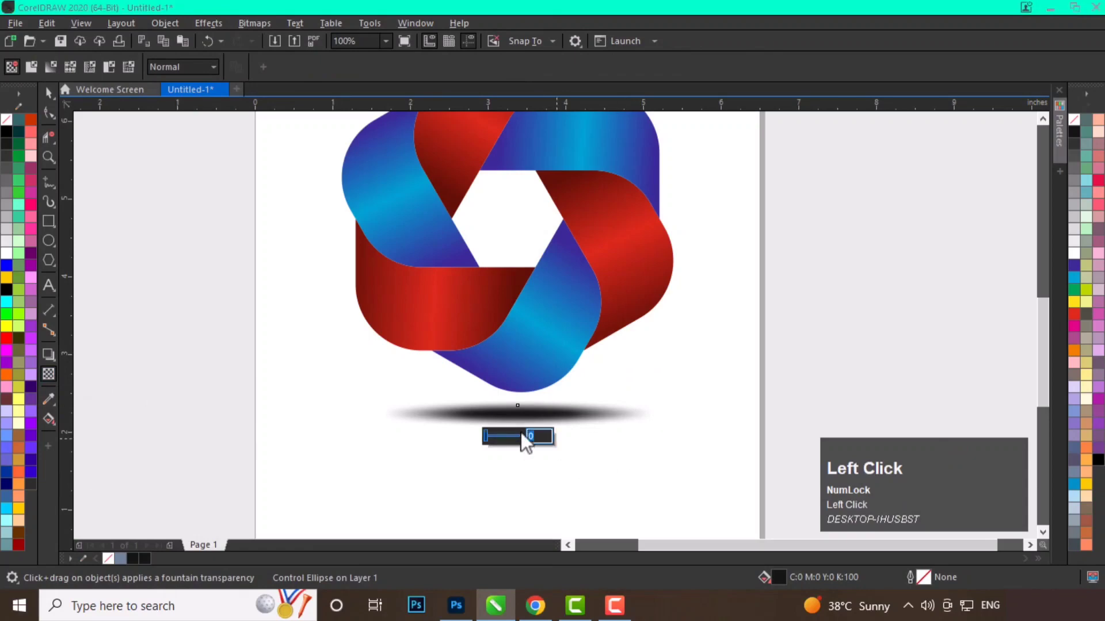
type("50")
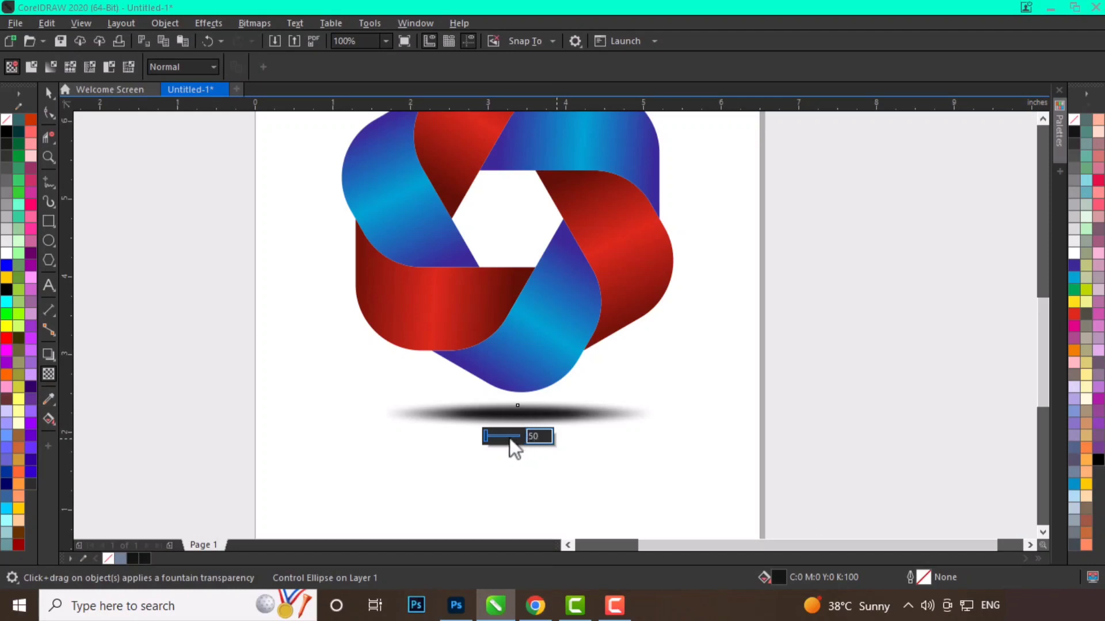
left_click(488, 438)
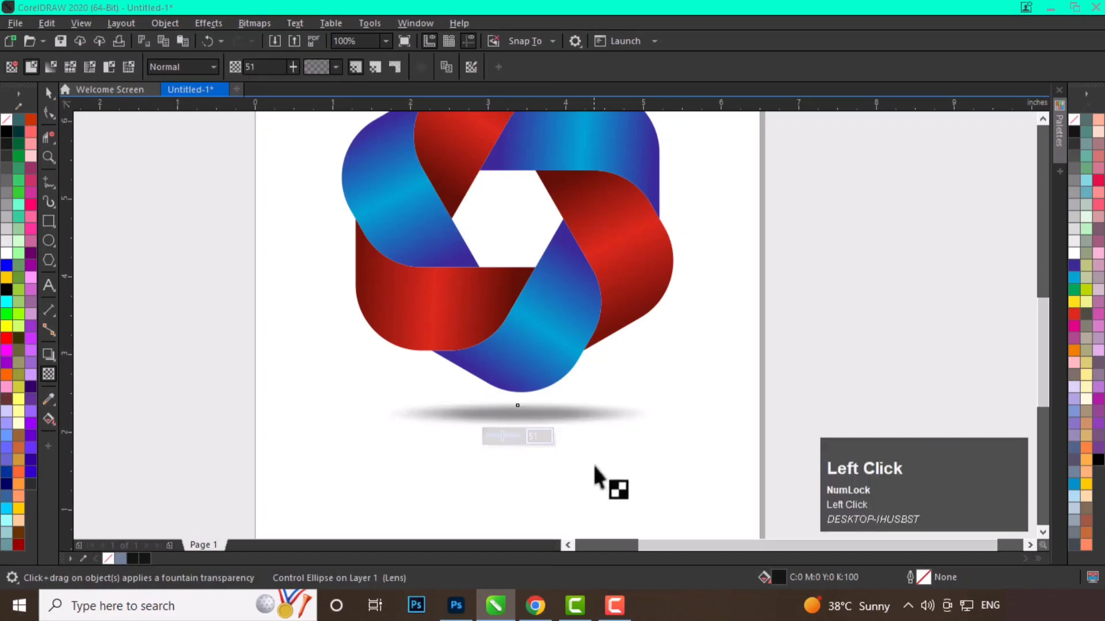
left_click(499, 435)
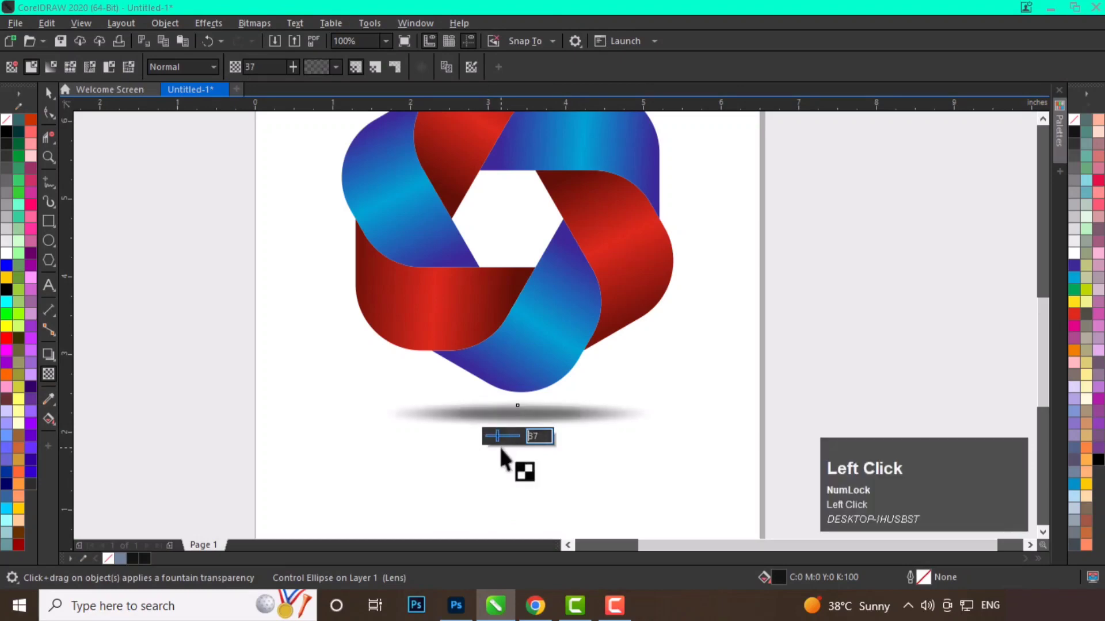
left_click(48, 93)
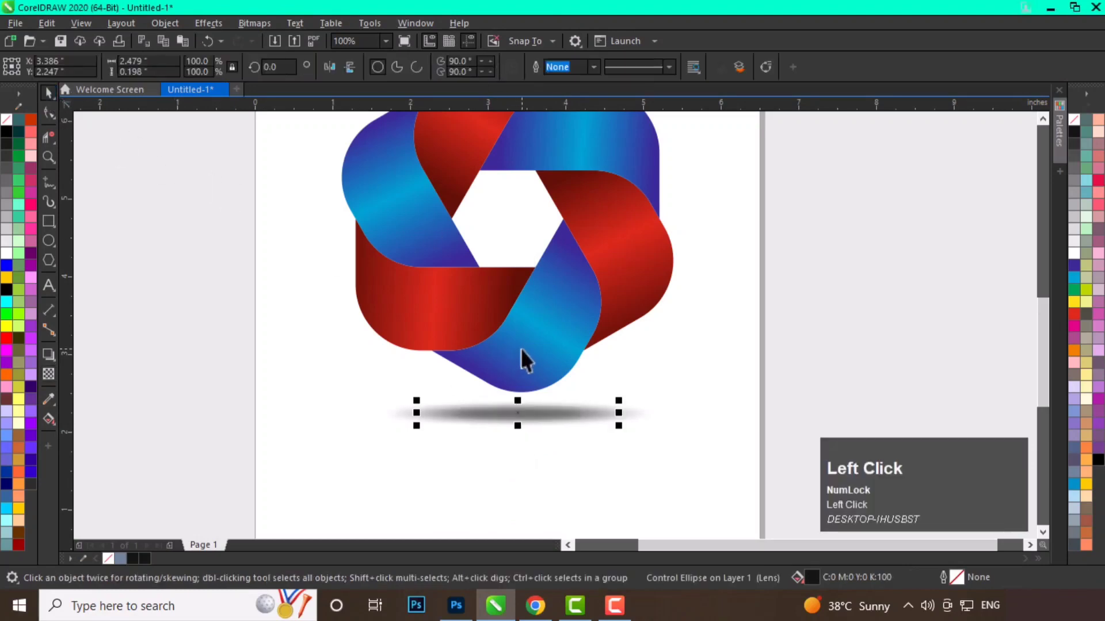
Zoom in on the finished logo and its shadow to review the result.
scroll(552, 340, "down", 2)
left_click(660, 331)
key("z")
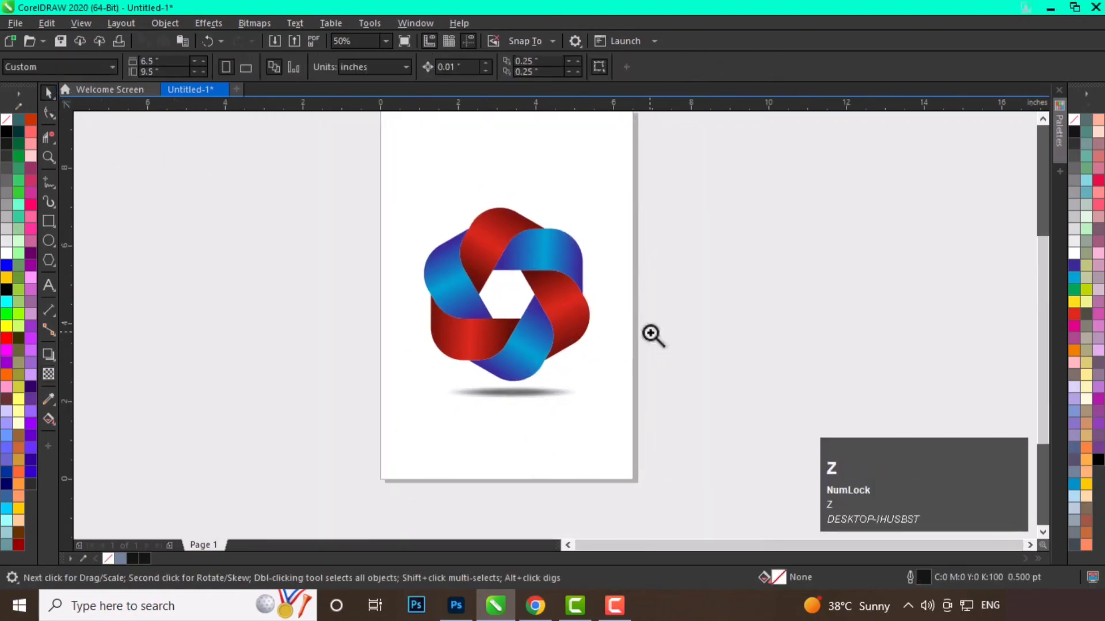
left_click_drag(398, 190, 616, 411)
key("space")
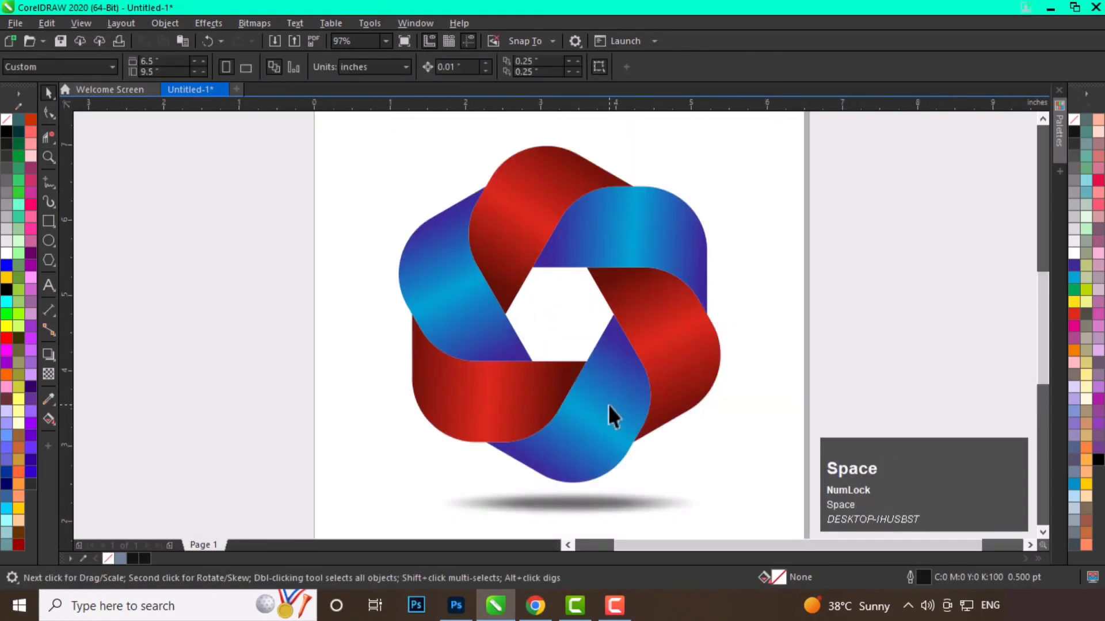
left_click(409, 43)
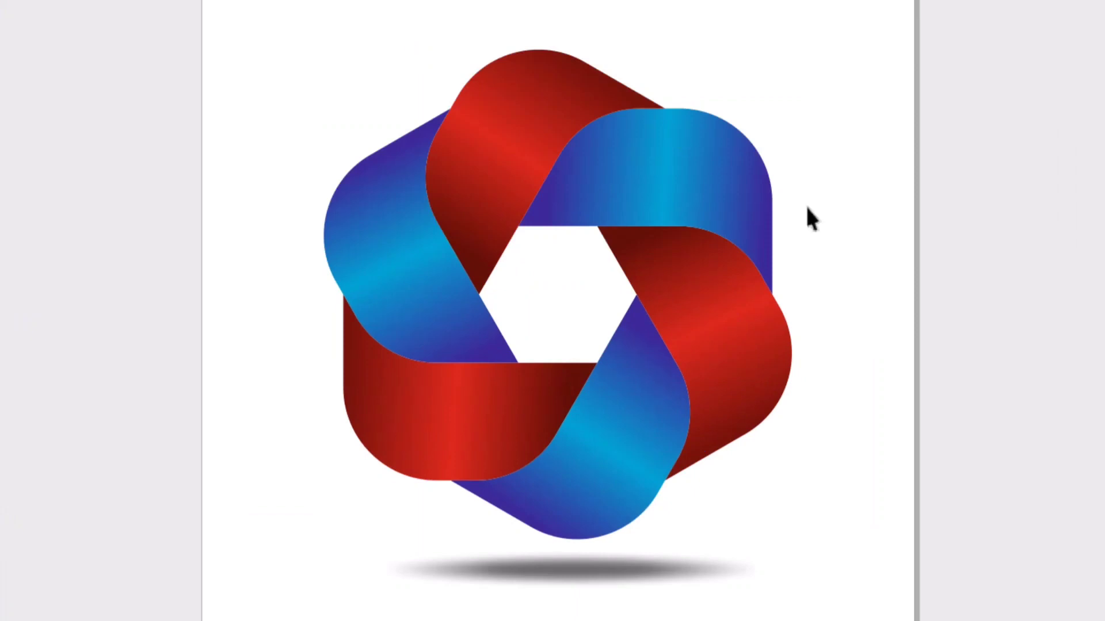